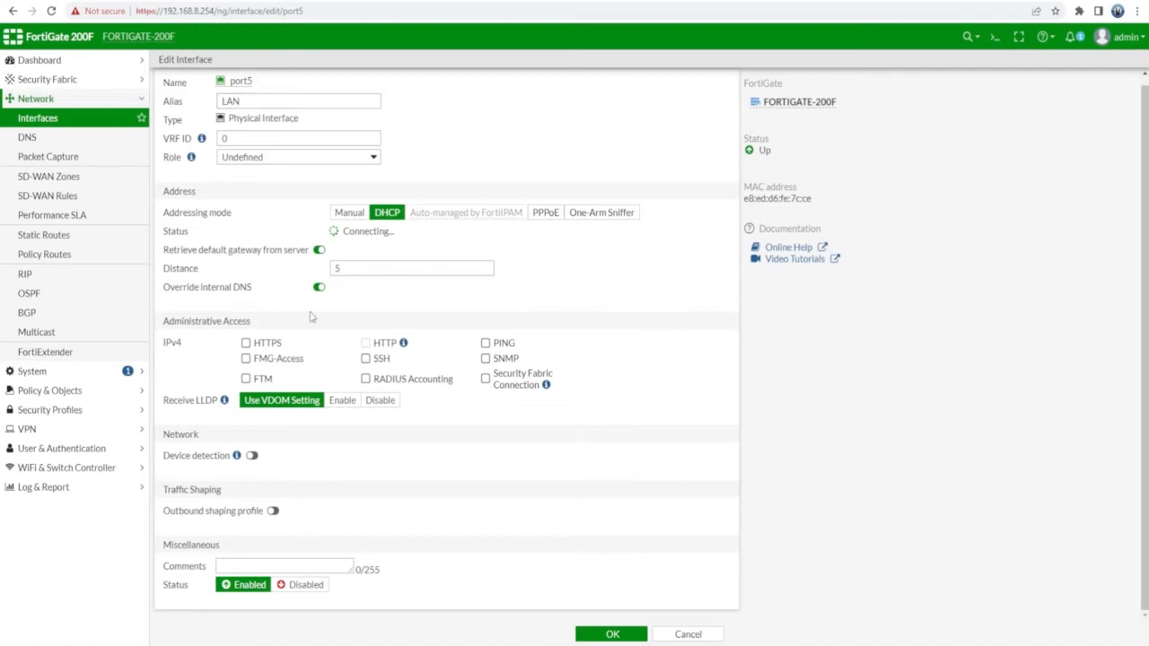
Step: Give port5 the LAN role and set its alias to LAN SERVER
{"action": "left_click", "coordinate": [308, 158]}
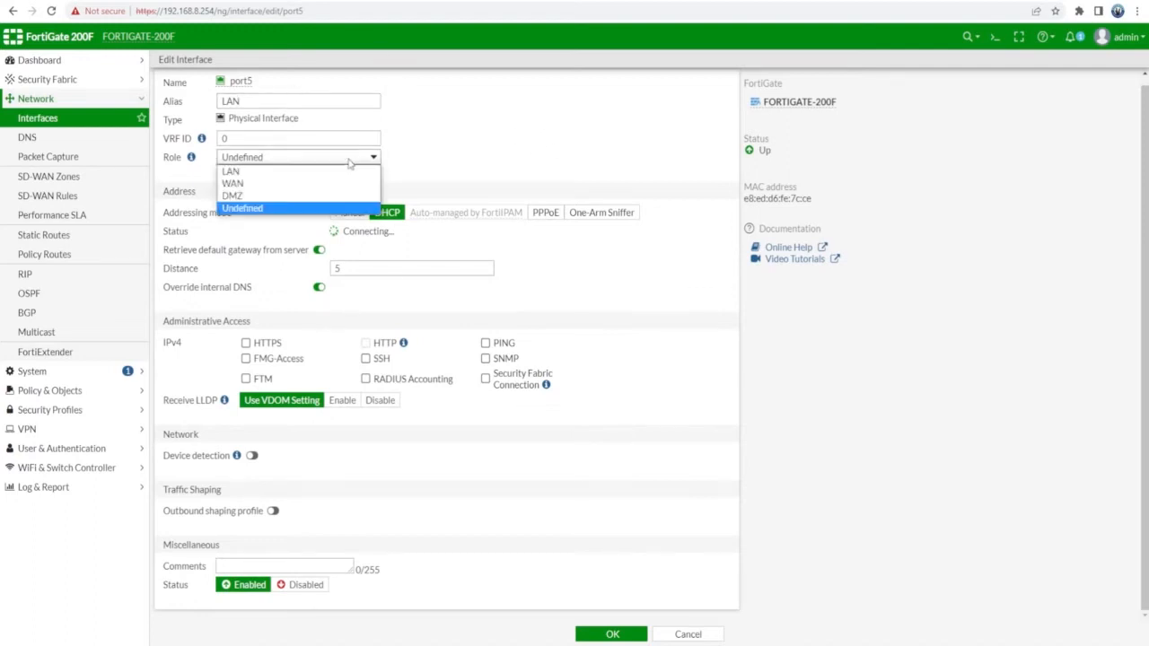
{"action": "left_click", "coordinate": [308, 171]}
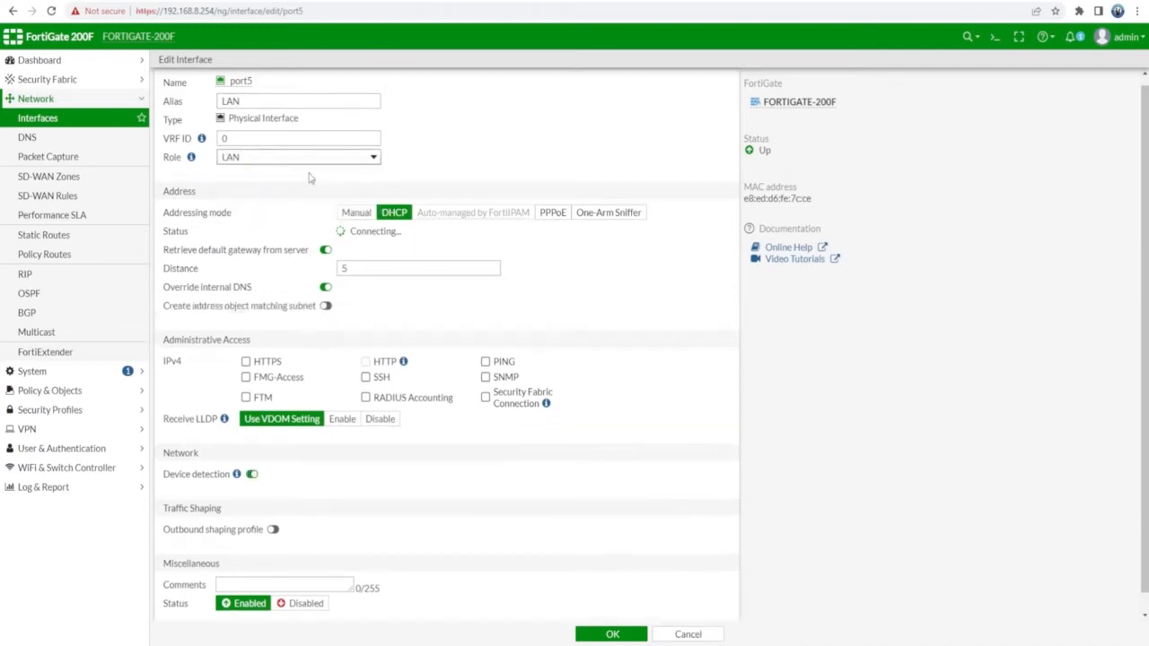
{"action": "left_click", "coordinate": [294, 99]}
{"action": "type", "text": "SERVER"}
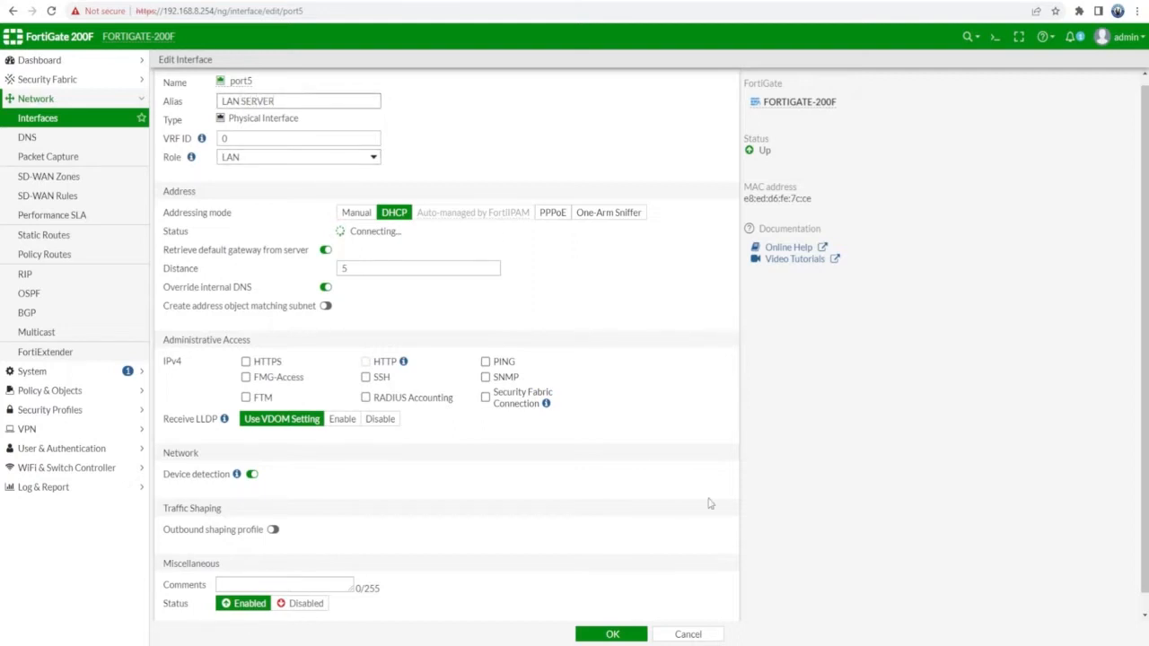
{"action": "left_click", "coordinate": [432, 137]}
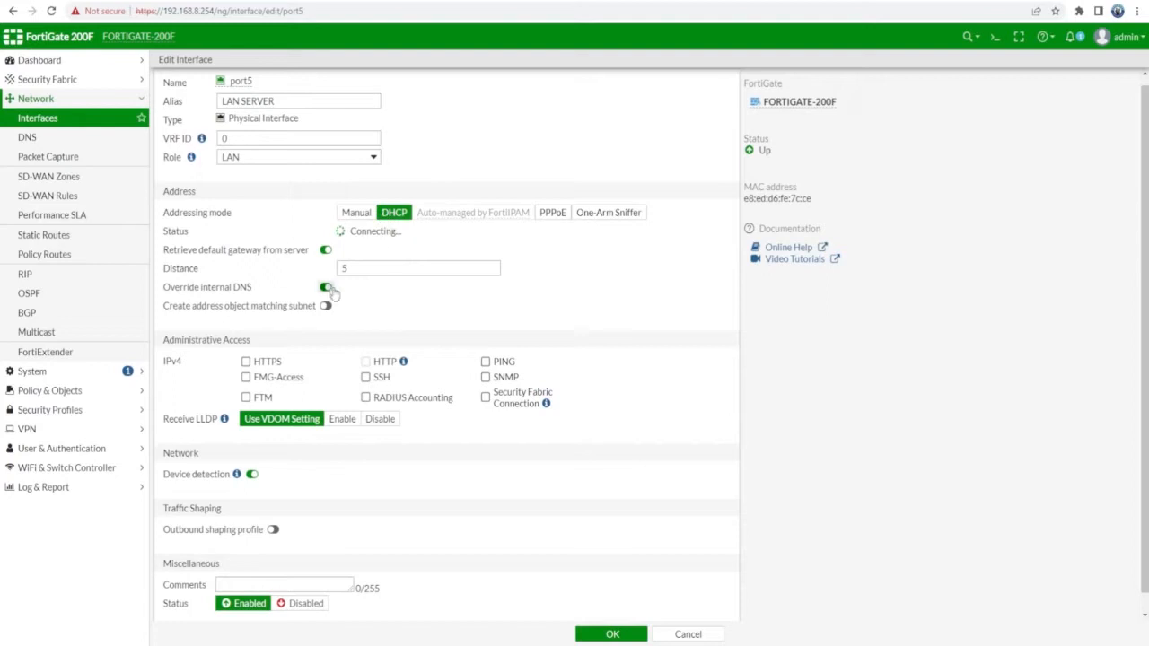
Step: Switch port5 to manual addressing with IP/Netmask 192.168.10.1 255.255.255.0
{"action": "left_click", "coordinate": [358, 216]}
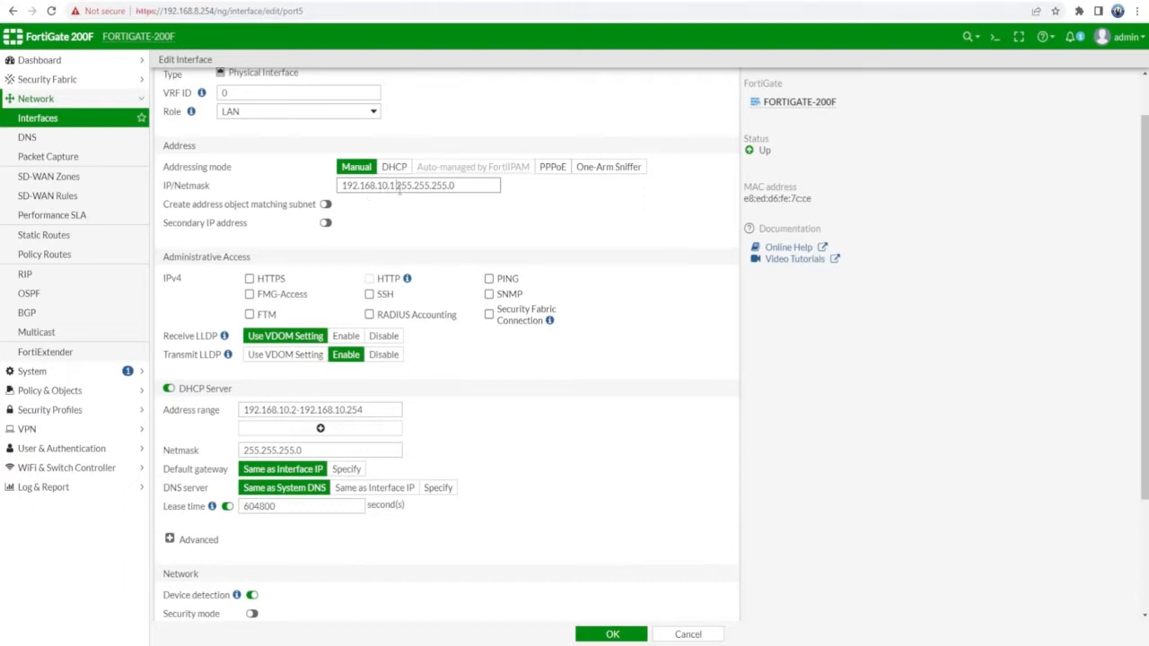
{"action": "left_click_drag", "start_coordinate": [397, 186], "coordinate": [472, 188]}
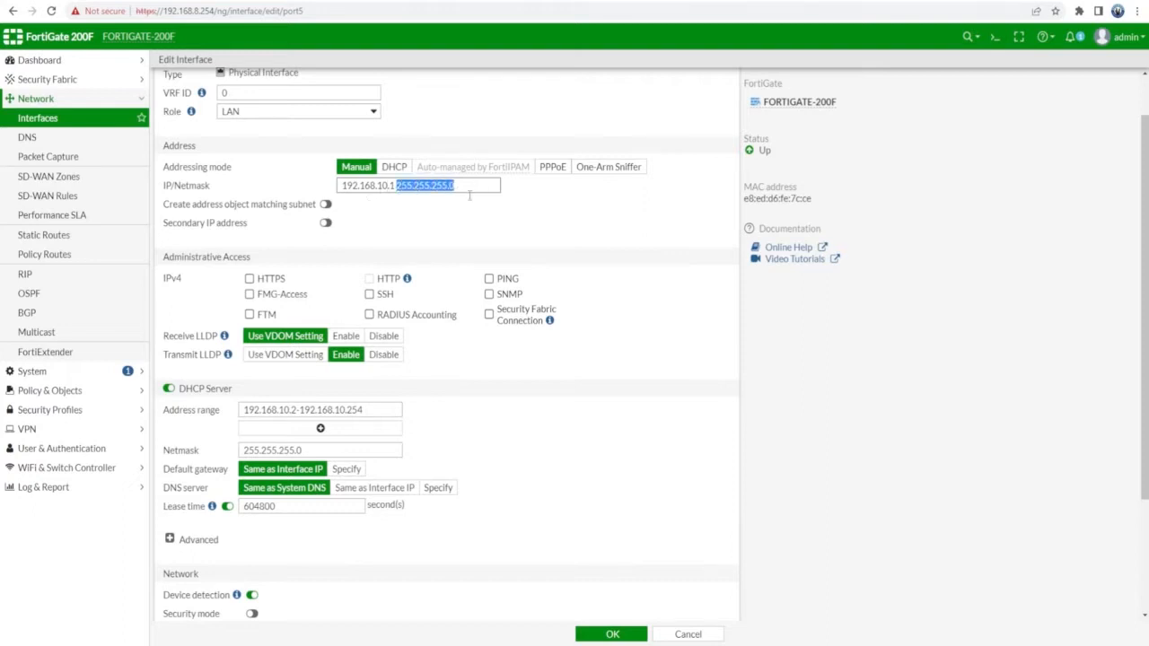
Step: Set the port5 DHCP server's address range to 192.168.10.5-192.168.10.5 and toggle its lease time option
{"action": "left_click", "coordinate": [294, 411]}
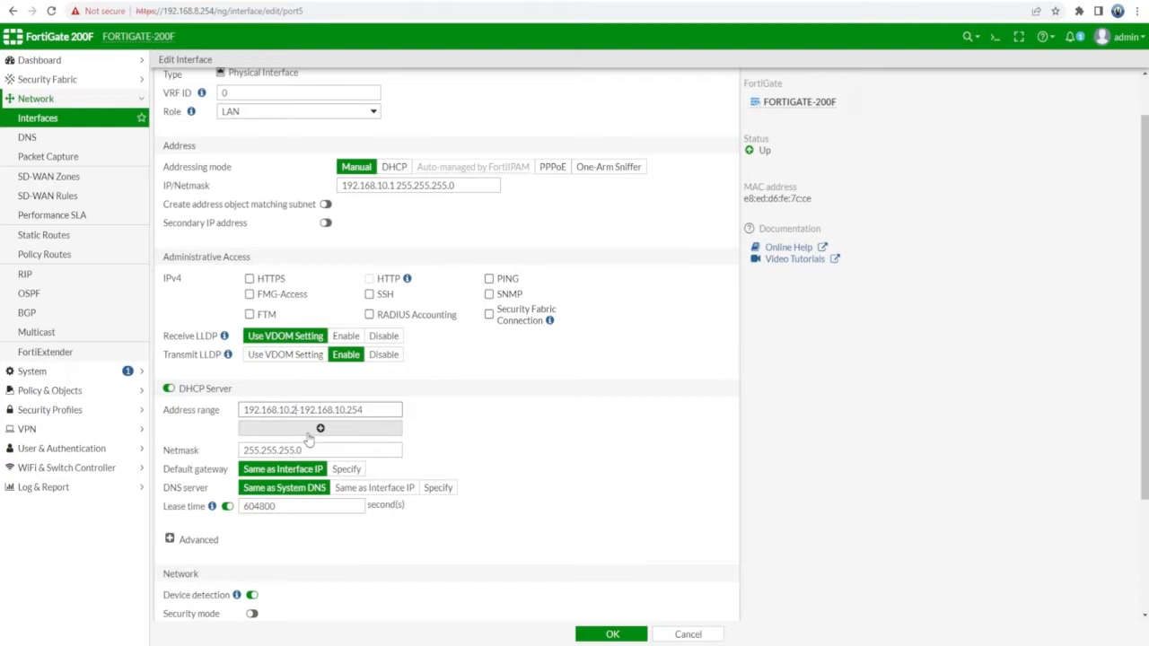
{"action": "key", "text": "BackSpace"}
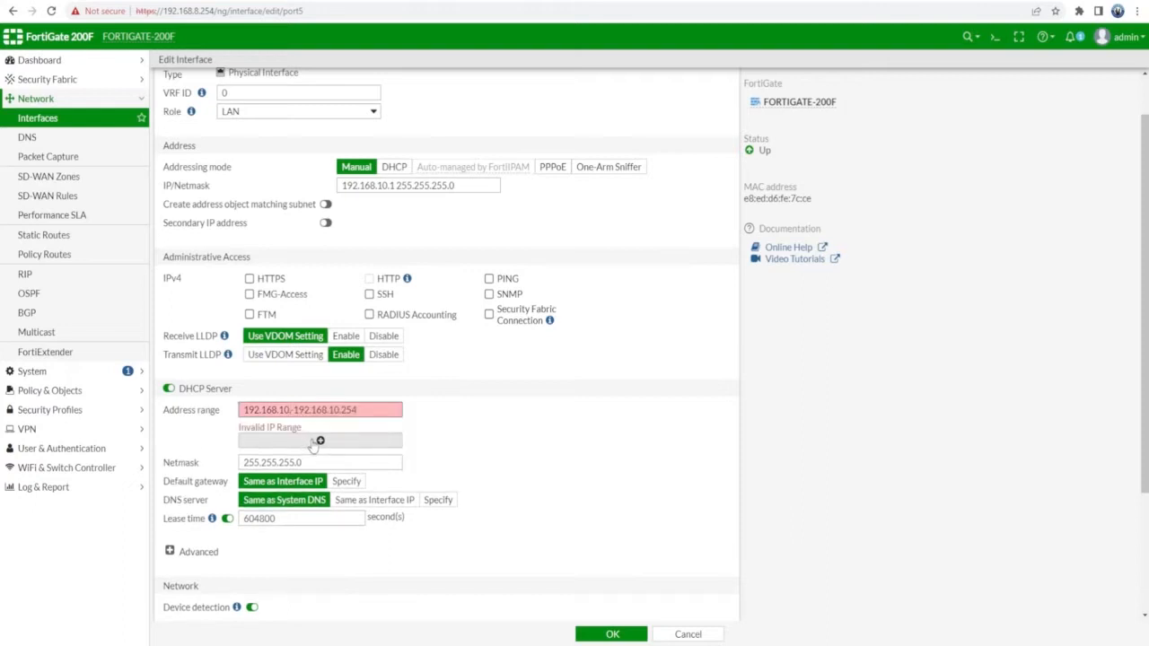
{"action": "type", "text": "5"}
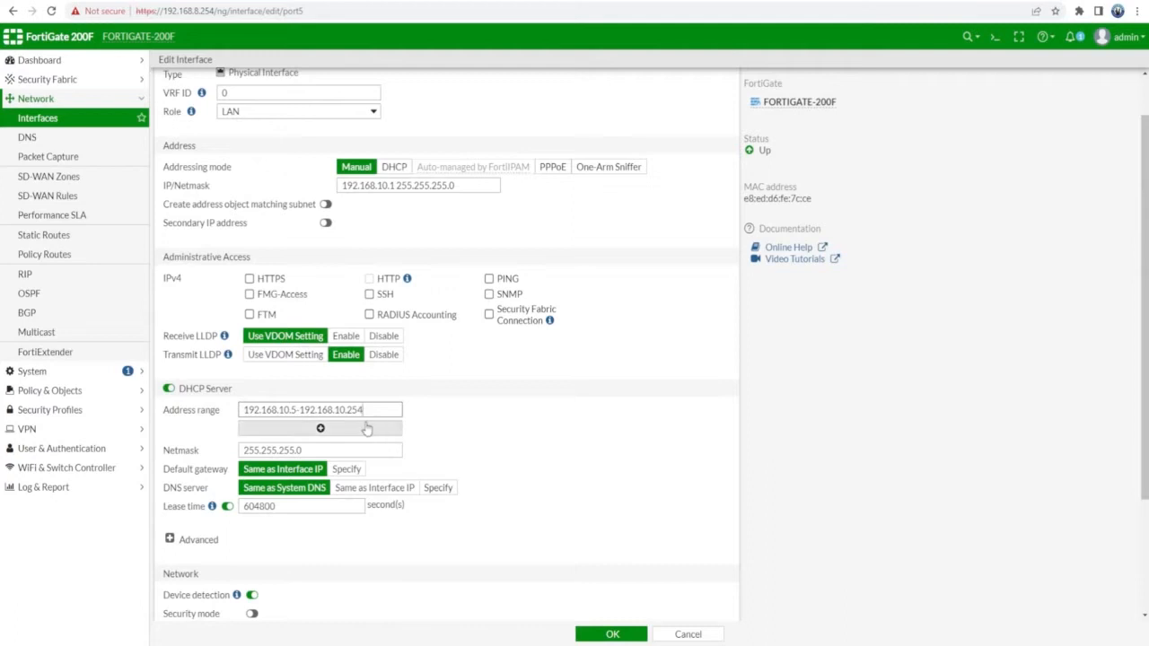
{"action": "key", "text": "BackSpace"}
{"action": "key", "text": "BackSpace"}
{"action": "key", "text": "BackSpace"}
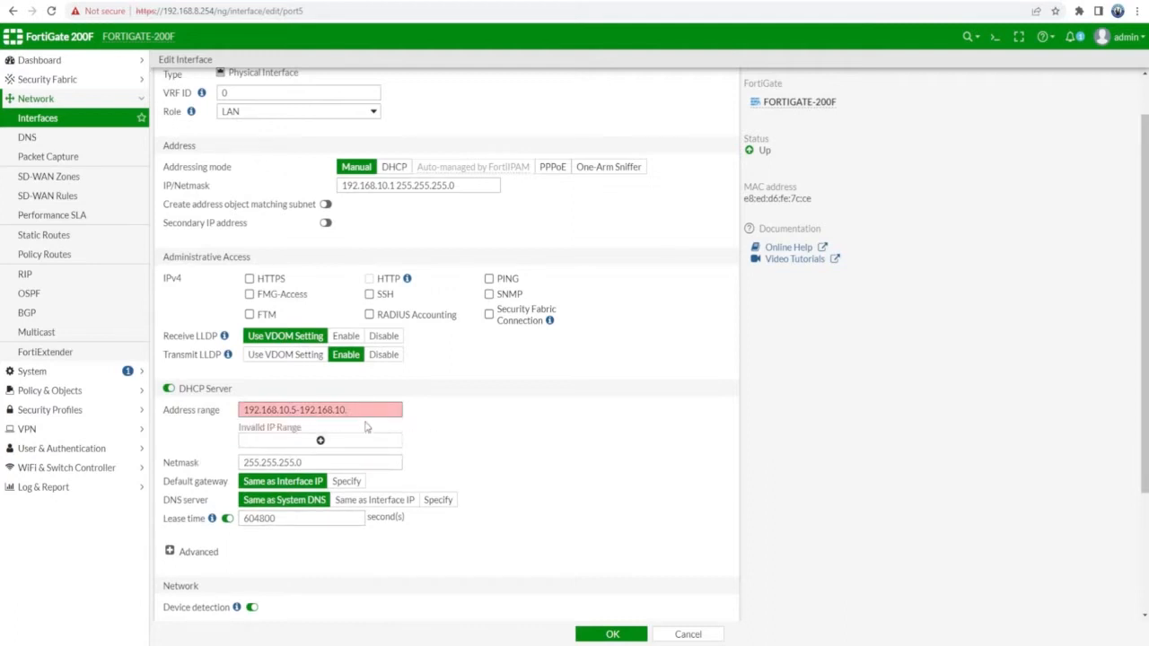
{"action": "type", "text": "5"}
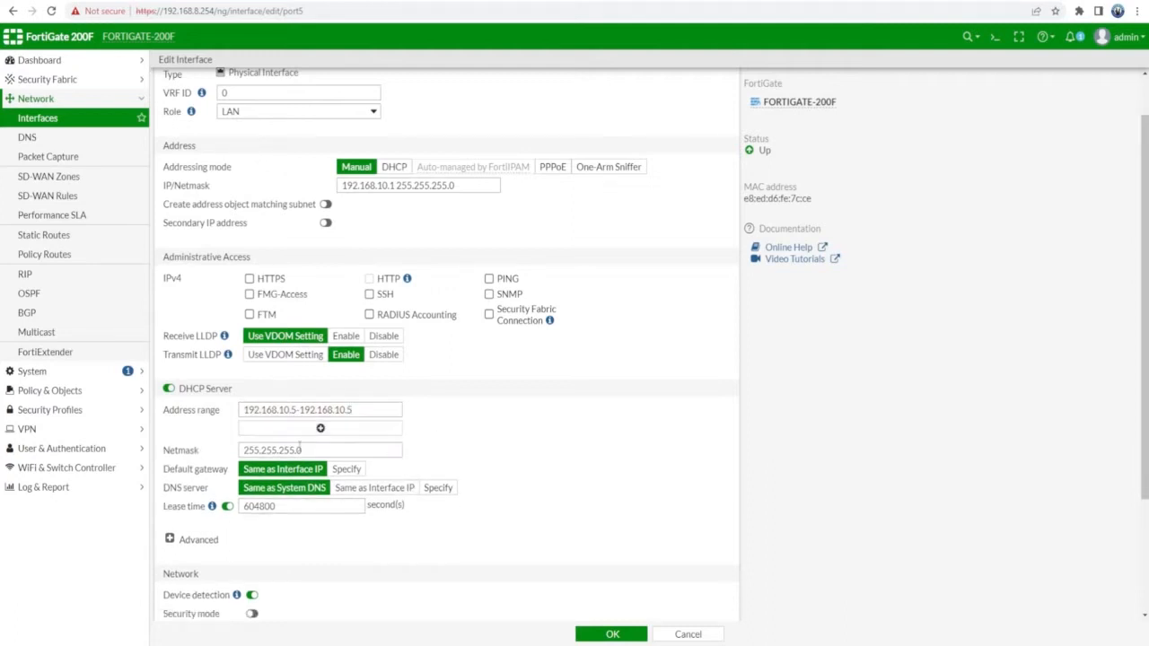
{"action": "left_click_drag", "start_coordinate": [271, 409], "coordinate": [246, 434]}
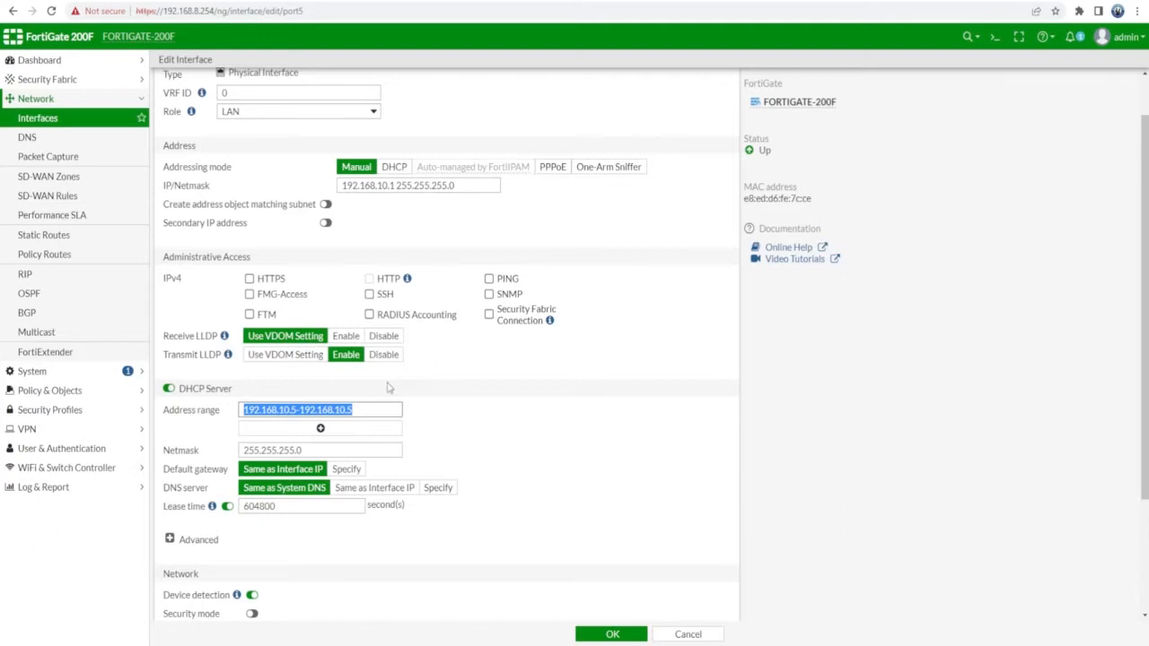
{"action": "scroll", "coordinate": [389, 388], "scroll_direction": "down", "scroll_amount": 2}
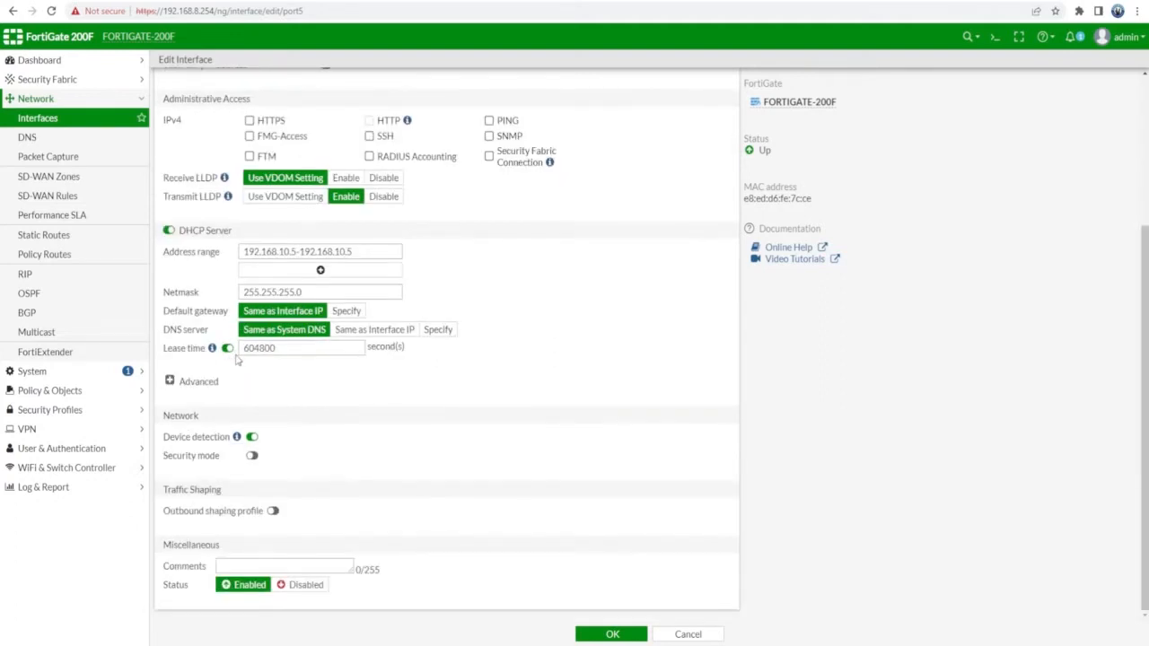
{"action": "left_click", "coordinate": [228, 349]}
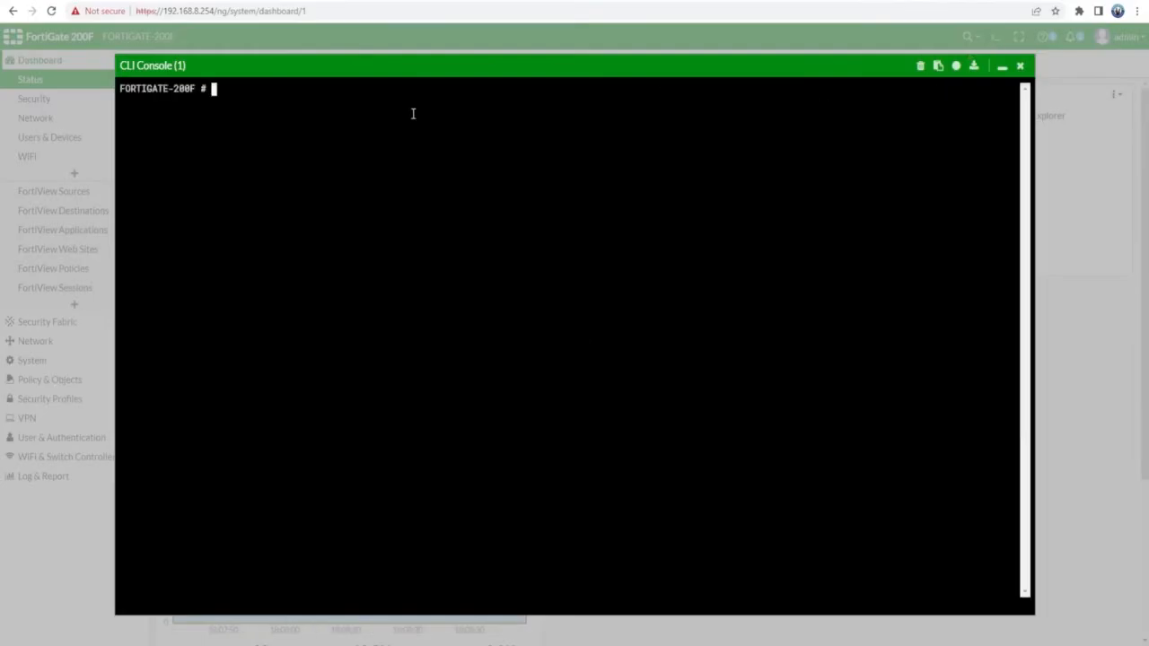
Step: Enter the virtual IP configuration in the CLI console with config firewall vip
{"action": "type", "text": "config f"}
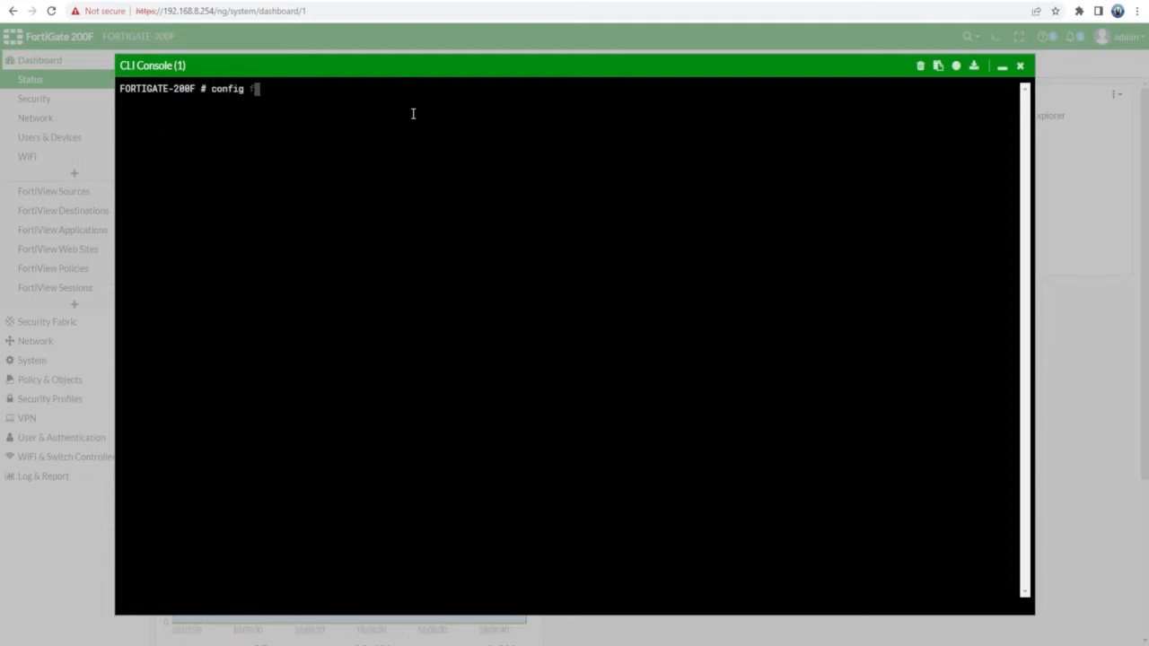
{"action": "type", "text": "irewall vip"}
{"action": "key", "text": "Left"}
{"action": "key", "text": "Left"}
{"action": "key", "text": "Left"}
{"action": "key", "text": "Left"}
{"action": "key", "text": "Left"}
{"action": "key", "text": "Left"}
{"action": "key", "text": "Left"}
{"action": "key", "text": "Left"}
{"action": "type", "text": "e"}
{"action": "key", "text": "Return"}
Step: Create a virtual IP entry named "WEBSERVER" with the edit command
{"action": "type", "text": "edit \"WES"}
{"action": "type", "text": "SERVER"}
{"action": "key", "text": "Left"}
{"action": "key", "text": "Left"}
{"action": "key", "text": "Left"}
{"action": "key", "text": "Left"}
{"action": "key", "text": "Left"}
{"action": "key", "text": "Left"}
{"action": "key", "text": "BackSpace"}
{"action": "type", "text": "B"}
{"action": "key", "text": "End"}
{"action": "type", "text": "\""}
{"action": "key", "text": "Return"}
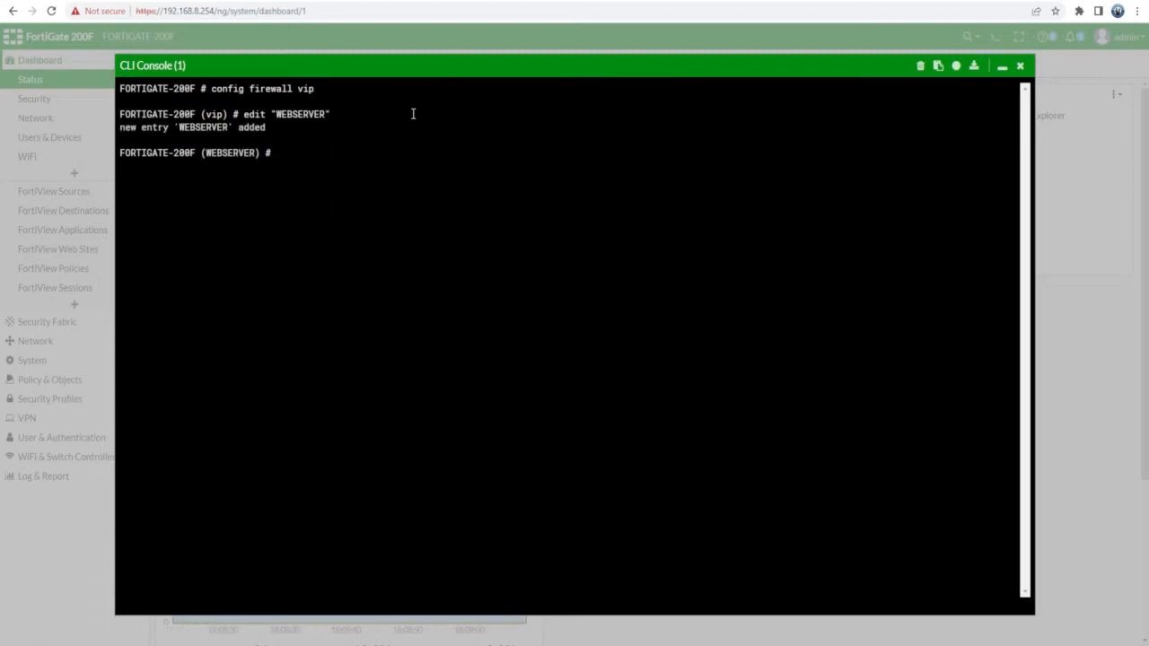
Step: Set the WEBSERVER entry's extip to the external IP address
{"action": "type", "text": "se"}
{"action": "key", "text": "BackSpace"}
{"action": "key", "text": "BackSpace"}
{"action": "type", "text": "set "}
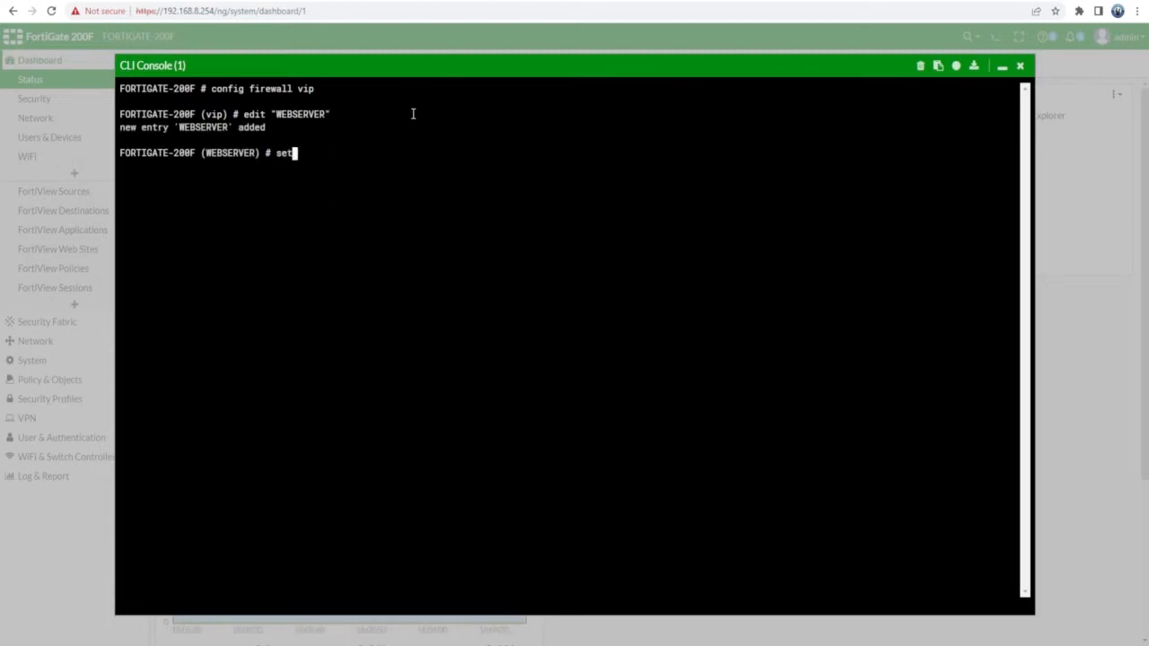
{"action": "type", "text": "extip"}
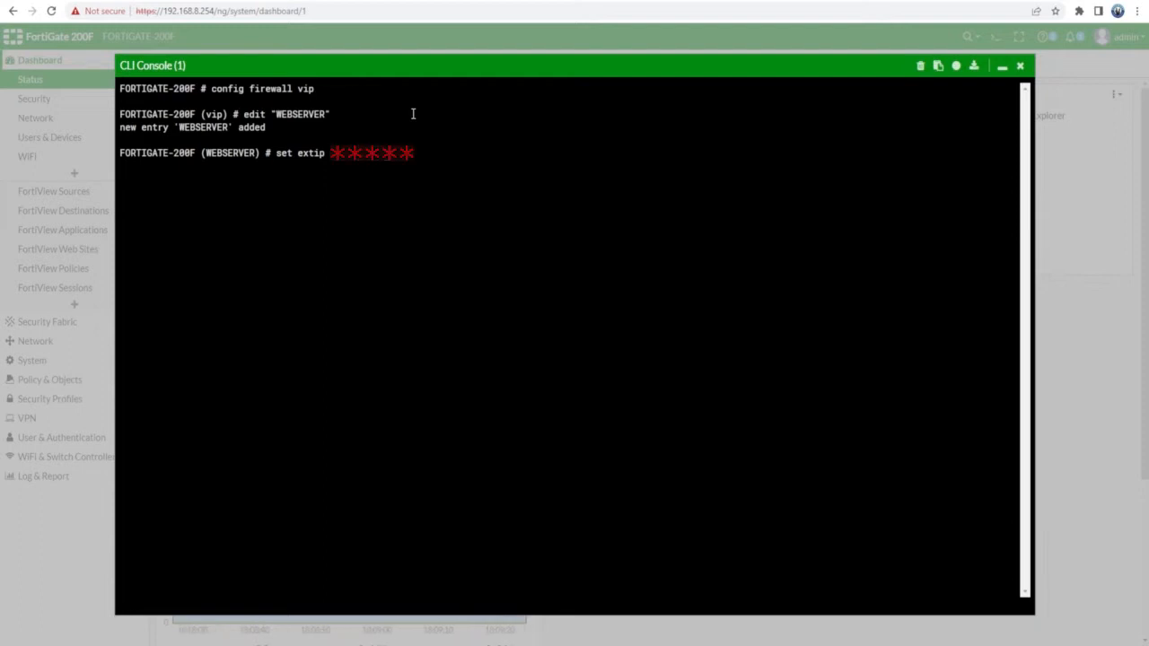
{"action": "key", "text": "Return"}
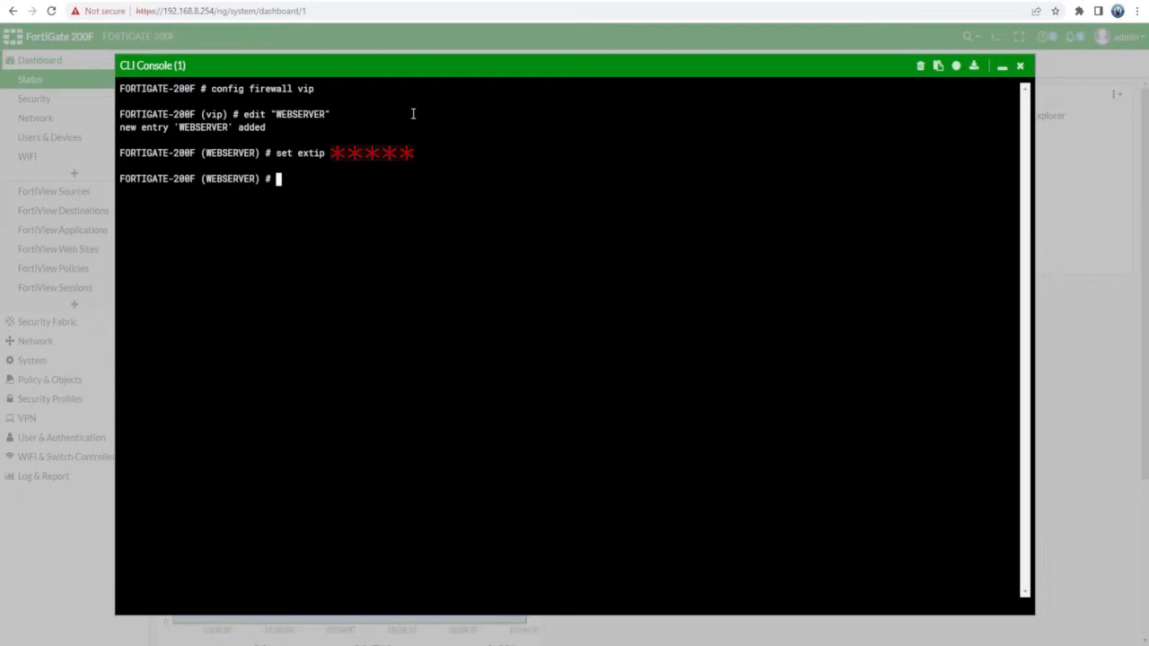
Step: Set the WEBSERVER entry's external interface with set extintf "any"
{"action": "type", "text": "set exit"}
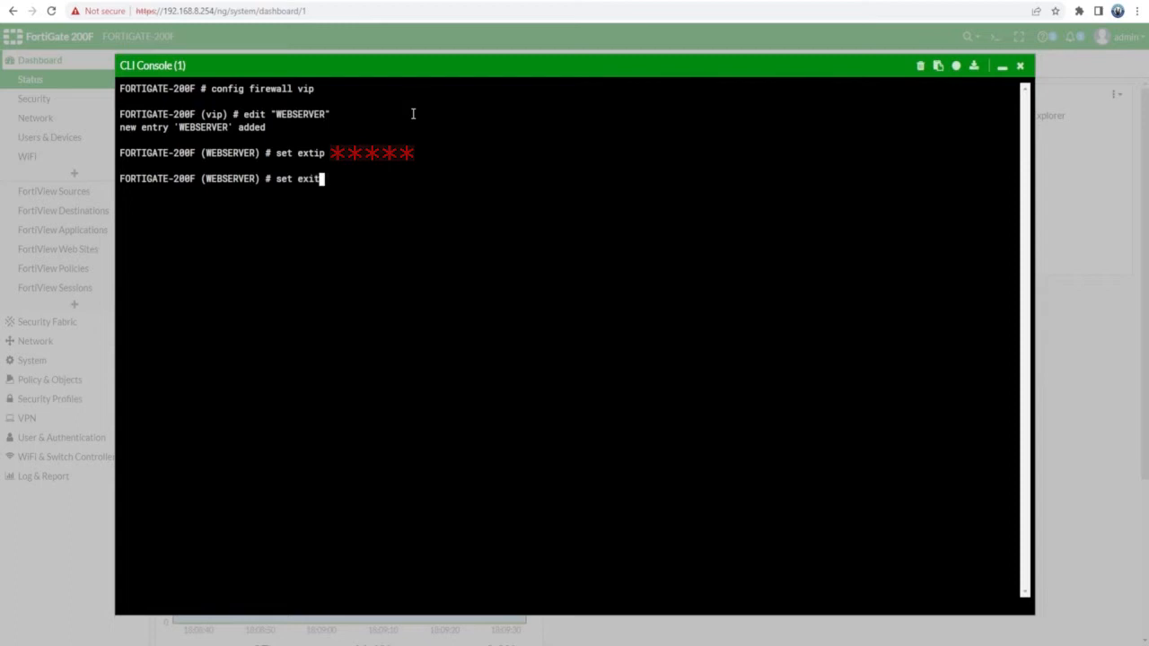
{"action": "key", "text": "BackSpace"}
{"action": "key", "text": "BackSpace"}
{"action": "type", "text": "tin"}
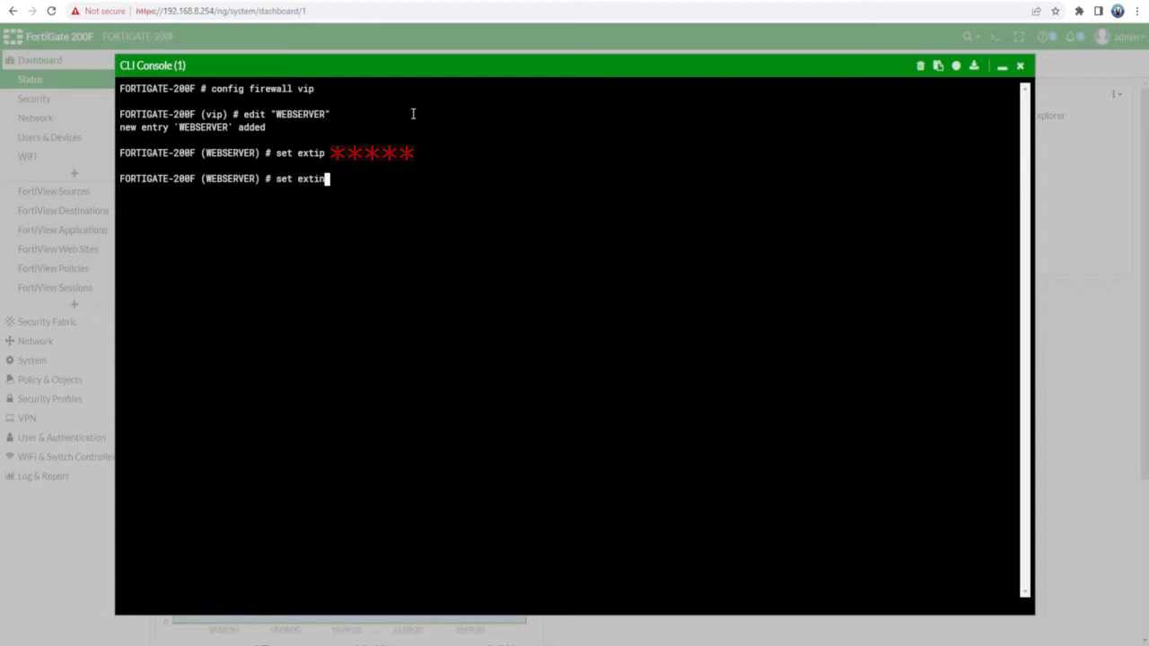
{"action": "type", "text": "tf \"any\""}
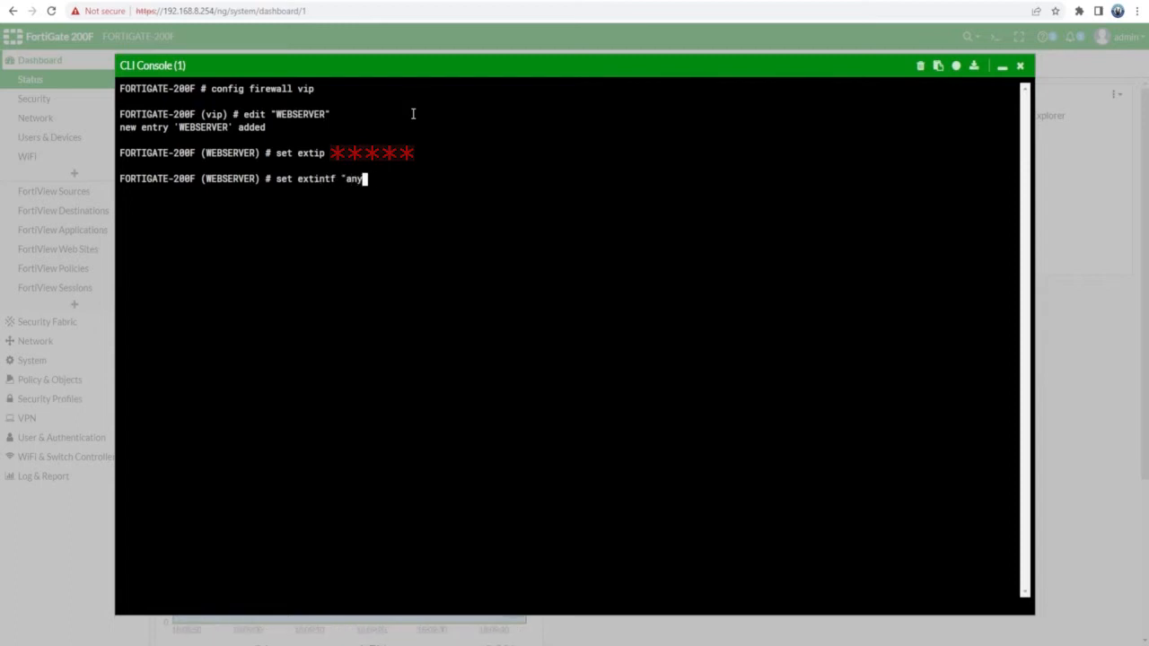
{"action": "key", "text": "Return"}
Step: Try to set mappedip for the WEBSERVER entry, and clear the malformed command from the prompt
{"action": "type", "text": "set mappedip"}
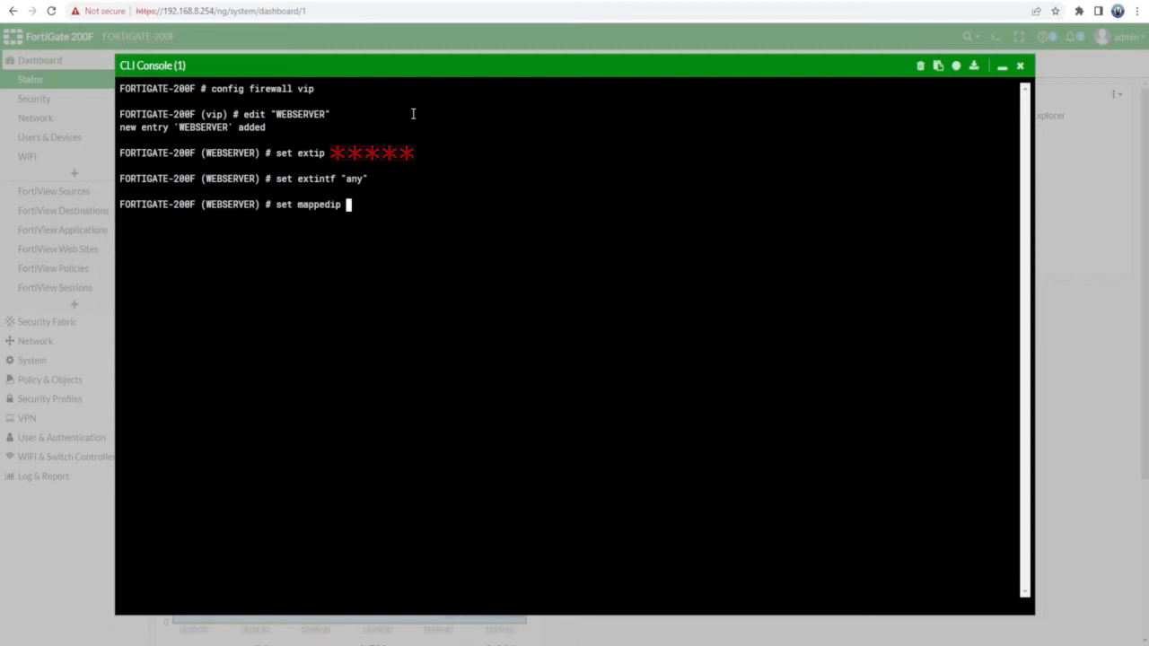
{"action": "type", "text": " \""}
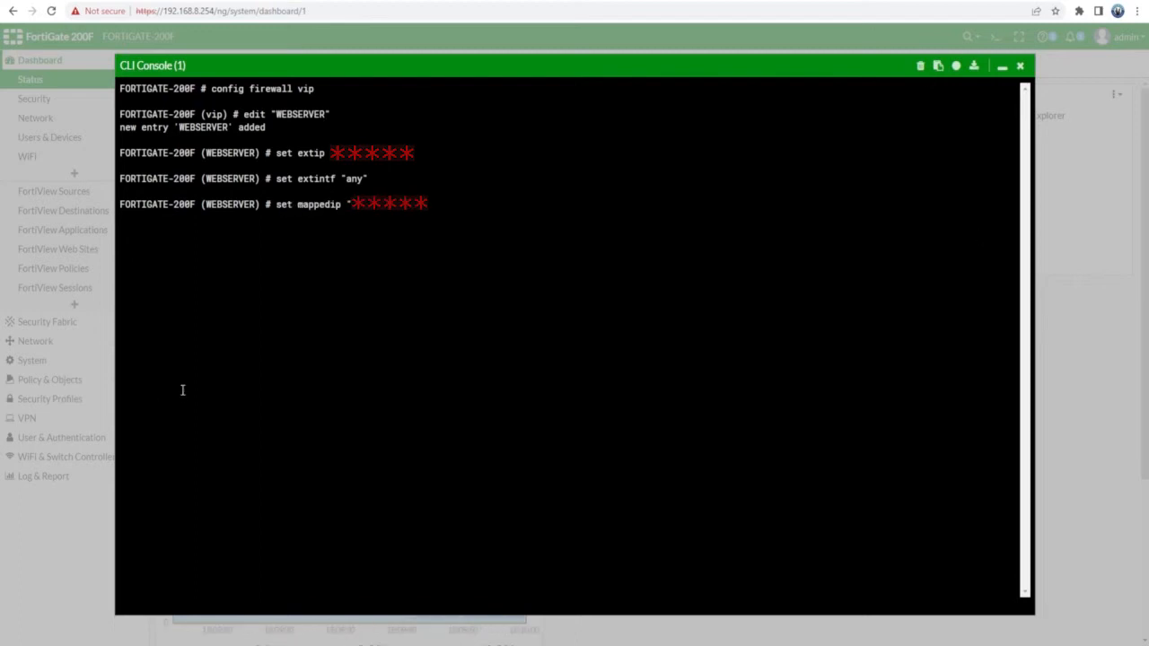
{"action": "type", "text": "."}
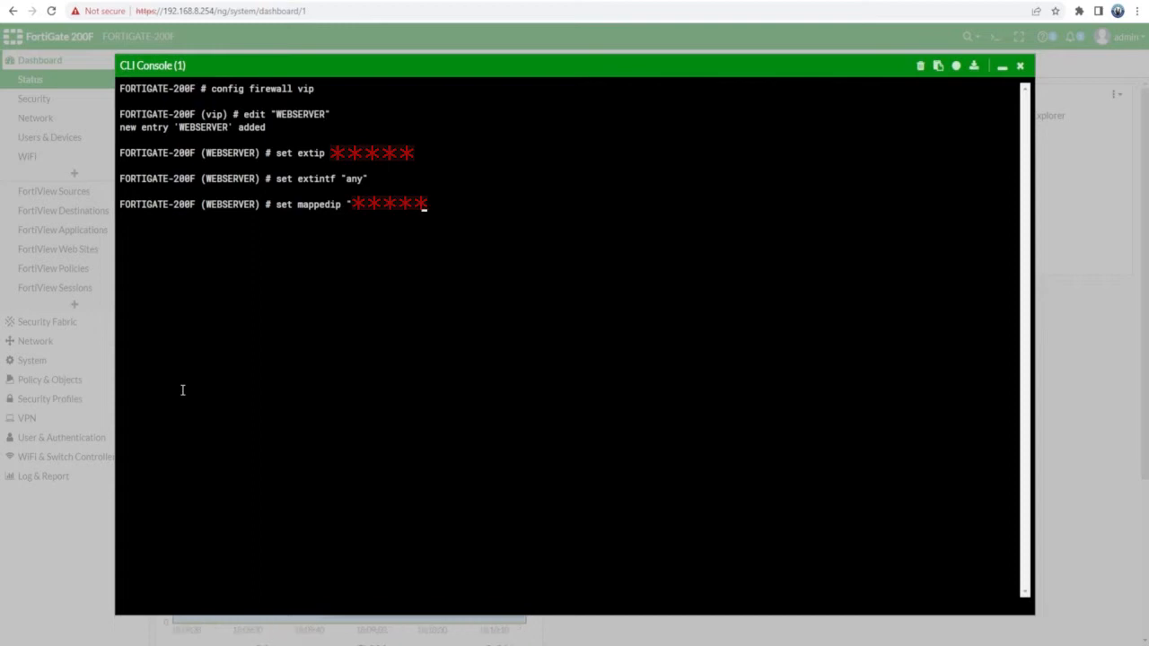
{"action": "key", "text": "Return"}
{"action": "key", "text": "Up"}
{"action": "type", "text": "\""}
{"action": "key", "text": "Return"}
{"action": "key", "text": "Return"}
{"action": "key", "text": "Up"}
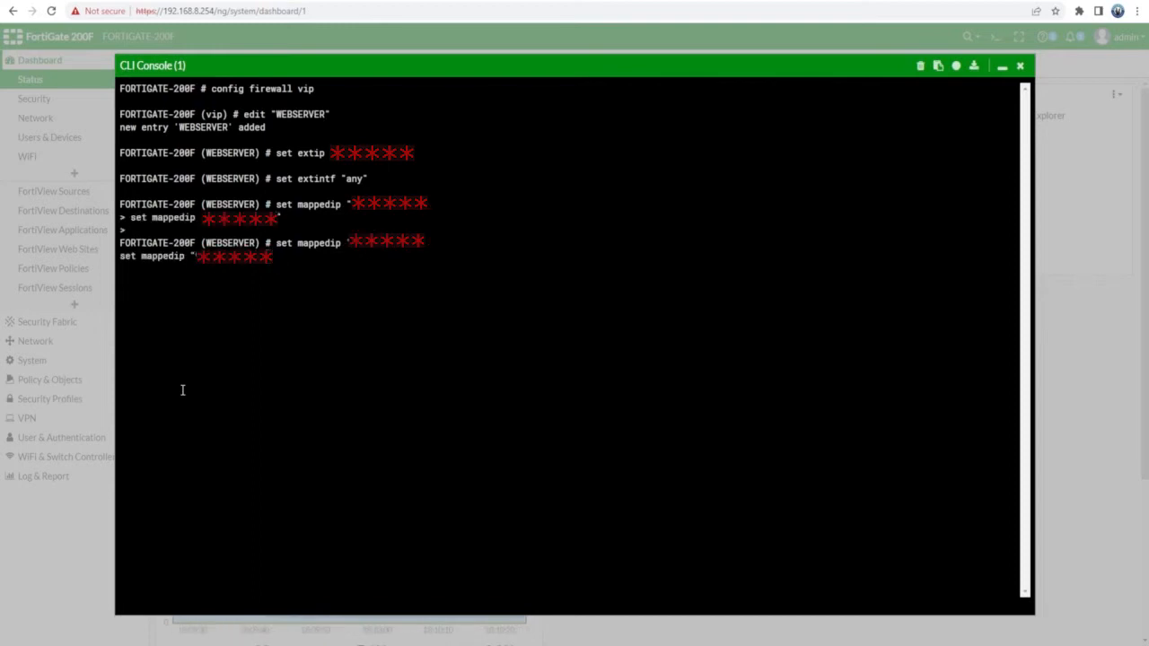
{"action": "key", "text": "Return"}
{"action": "key", "text": "BackSpace"}
{"action": "key", "text": "BackSpace"}
{"action": "key", "text": "BackSpace"}
{"action": "key", "text": "BackSpace"}
{"action": "key", "text": "BackSpace"}
{"action": "key", "text": "BackSpace"}
{"action": "key", "text": "BackSpace"}
{"action": "key", "text": "BackSpace"}
{"action": "key", "text": "BackSpace"}
{"action": "key", "text": "BackSpace"}
{"action": "key", "text": "BackSpace"}
{"action": "key", "text": "BackSpace"}
{"action": "key", "text": "BackSpace"}
{"action": "key", "text": "BackSpace"}
{"action": "key", "text": "BackSpace"}
{"action": "key", "text": "BackSpace"}
{"action": "key", "text": "BackSpace"}
{"action": "key", "text": "BackSpace"}
{"action": "key", "text": "BackSpace"}
{"action": "key", "text": "BackSpace"}
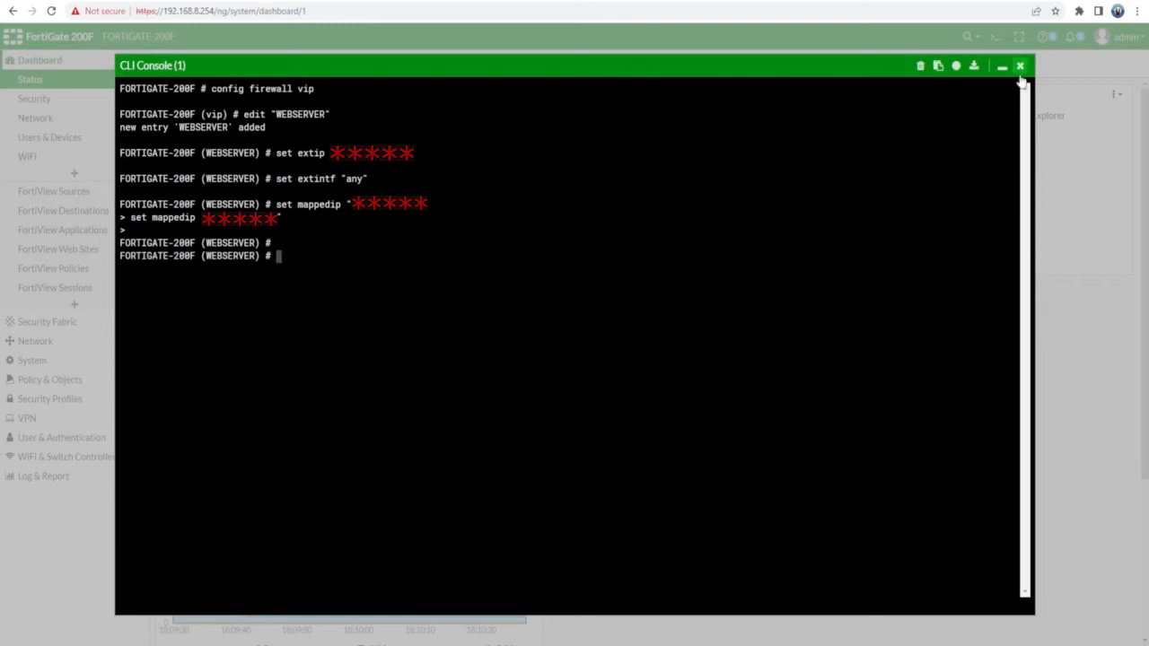
Step: Set the WEBSERVER entry's mappedip to the internal server's IP address, enclosed in quotation marks
{"action": "key", "text": "Return"}
{"action": "key", "text": "Return"}
{"action": "key", "text": "Up"}
{"action": "key", "text": "Up"}
{"action": "key", "text": "Up"}
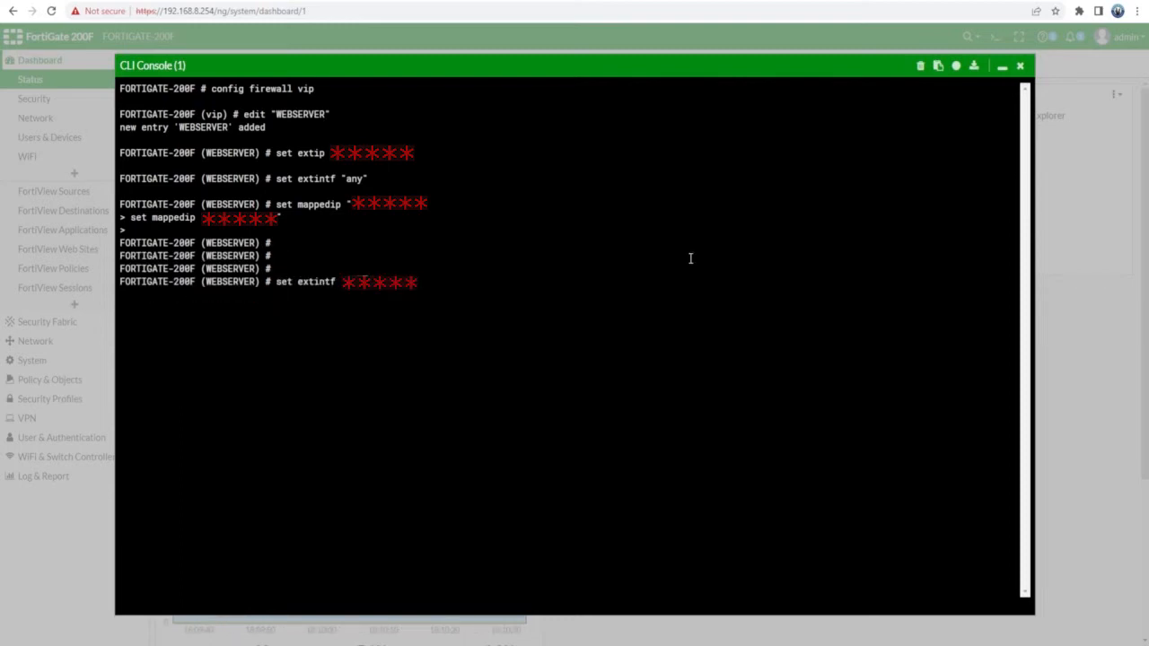
{"action": "key", "text": "BackSpace"}
{"action": "key", "text": "BackSpace"}
{"action": "key", "text": "BackSpace"}
{"action": "key", "text": "BackSpace"}
{"action": "key", "text": "BackSpace"}
{"action": "key", "text": "BackSpace"}
{"action": "key", "text": "BackSpace"}
{"action": "key", "text": "BackSpace"}
{"action": "key", "text": "BackSpace"}
{"action": "key", "text": "BackSpace"}
{"action": "key", "text": "BackSpace"}
{"action": "key", "text": "BackSpace"}
{"action": "key", "text": "BackSpace"}
{"action": "key", "text": "BackSpace"}
{"action": "key", "text": "BackSpace"}
{"action": "key", "text": "BackSpace"}
{"action": "key", "text": "BackSpace"}
{"action": "key", "text": "BackSpace"}
{"action": "key", "text": "BackSpace"}
{"action": "key", "text": "BackSpace"}
{"action": "type", "text": "mappe"}
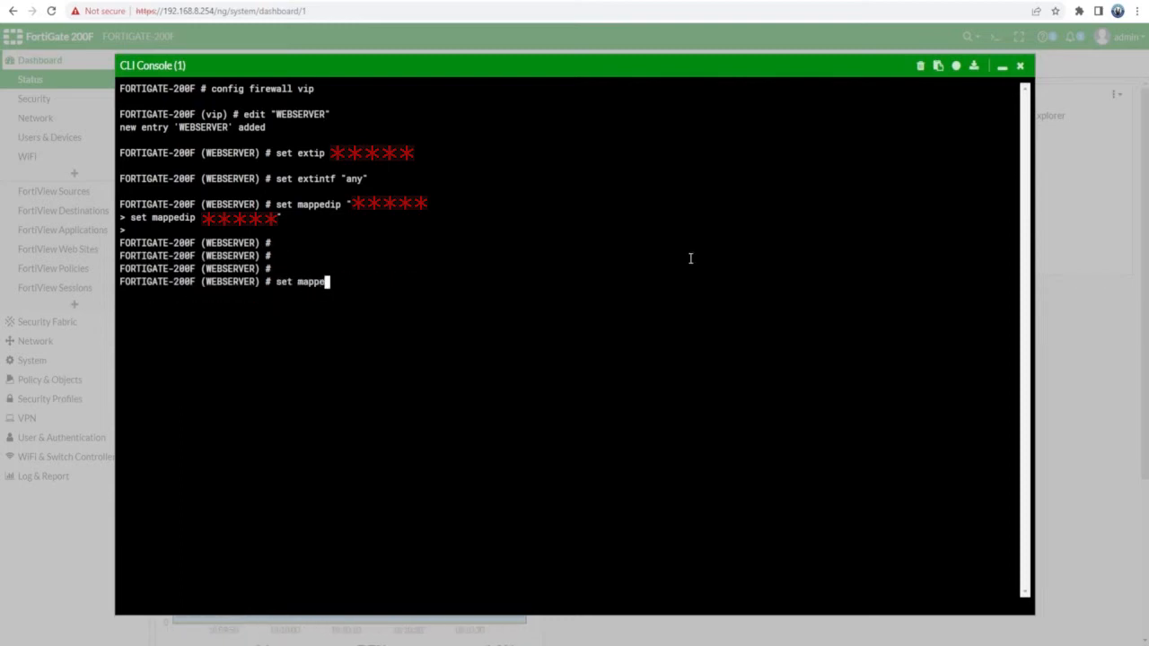
{"action": "type", "text": "dip "}
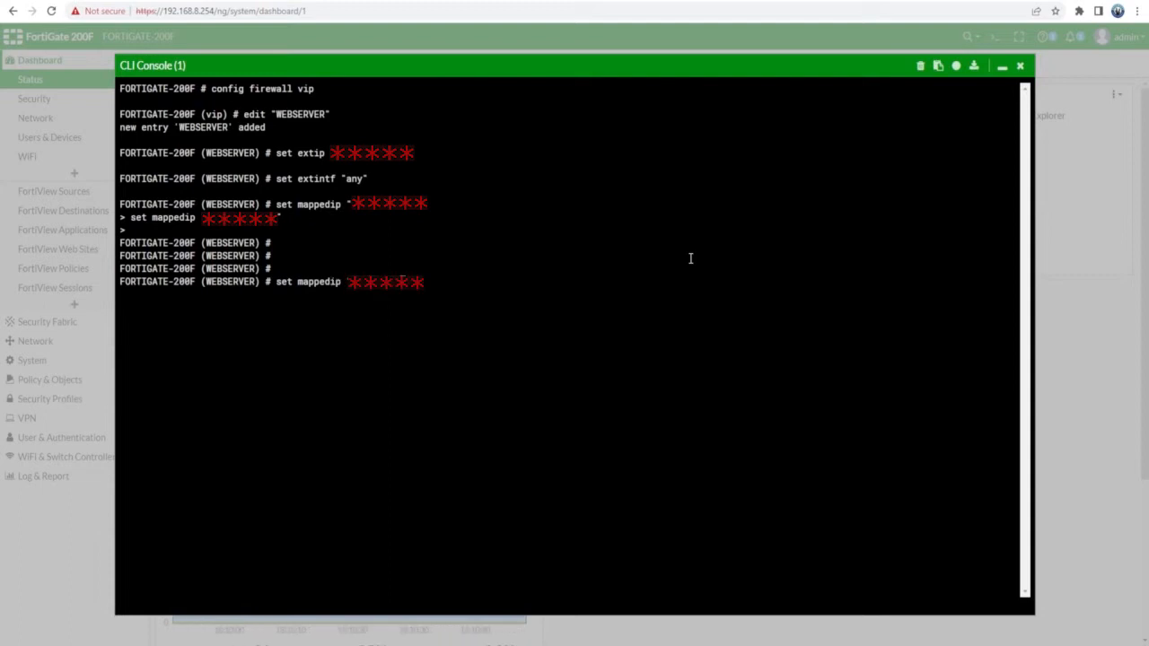
{"action": "type", "text": "\""}
{"action": "key", "text": "Return"}
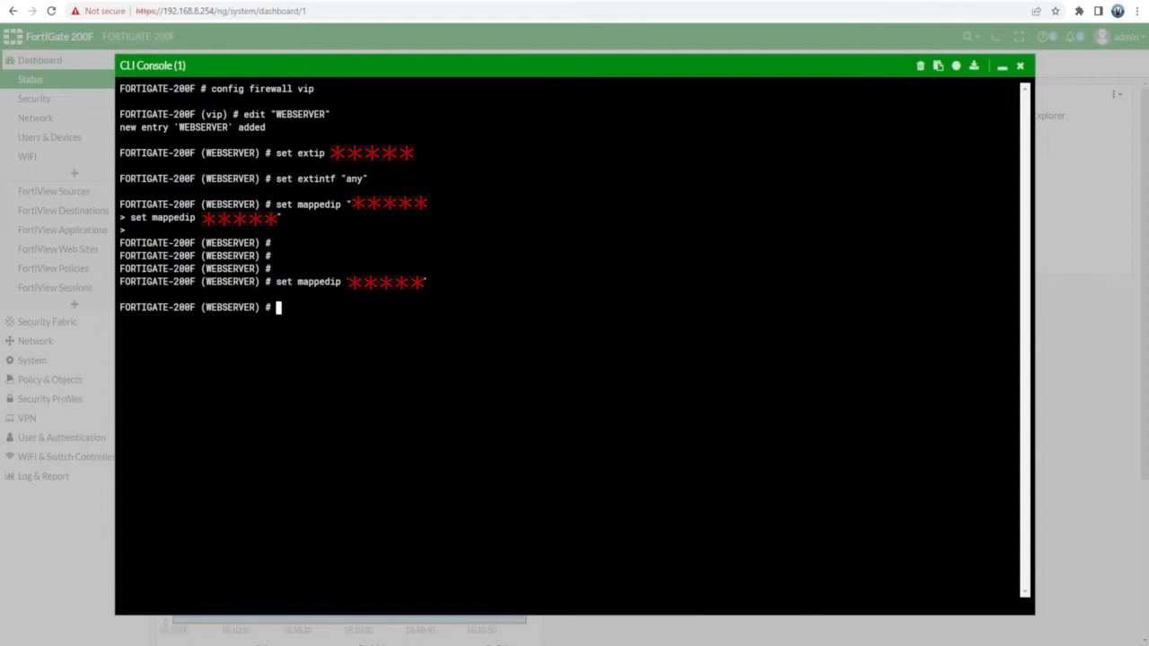
Step: Leave the WEBSERVER entry and end the virtual IP configuration
{"action": "type", "text": "exit"}
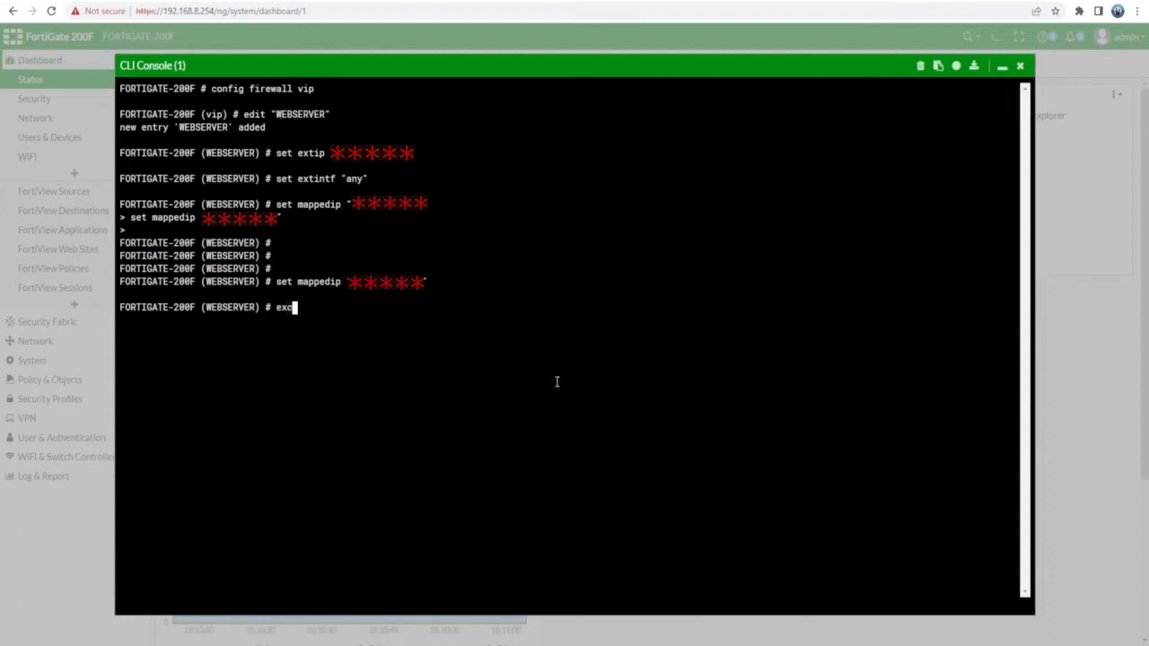
{"action": "key", "text": "Return"}
{"action": "type", "text": "end"}
{"action": "key", "text": "Return"}
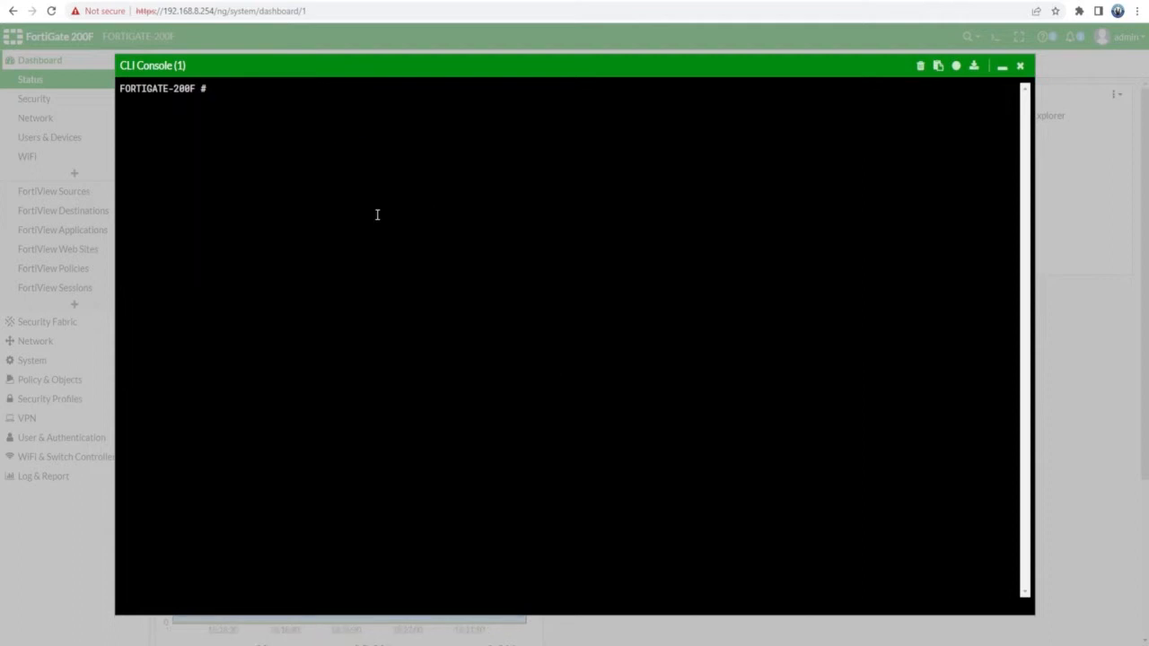
Step: Enter the firewall policy configuration with config firewall policy, correcting the misspelled keyword
{"action": "type", "text": "config"}
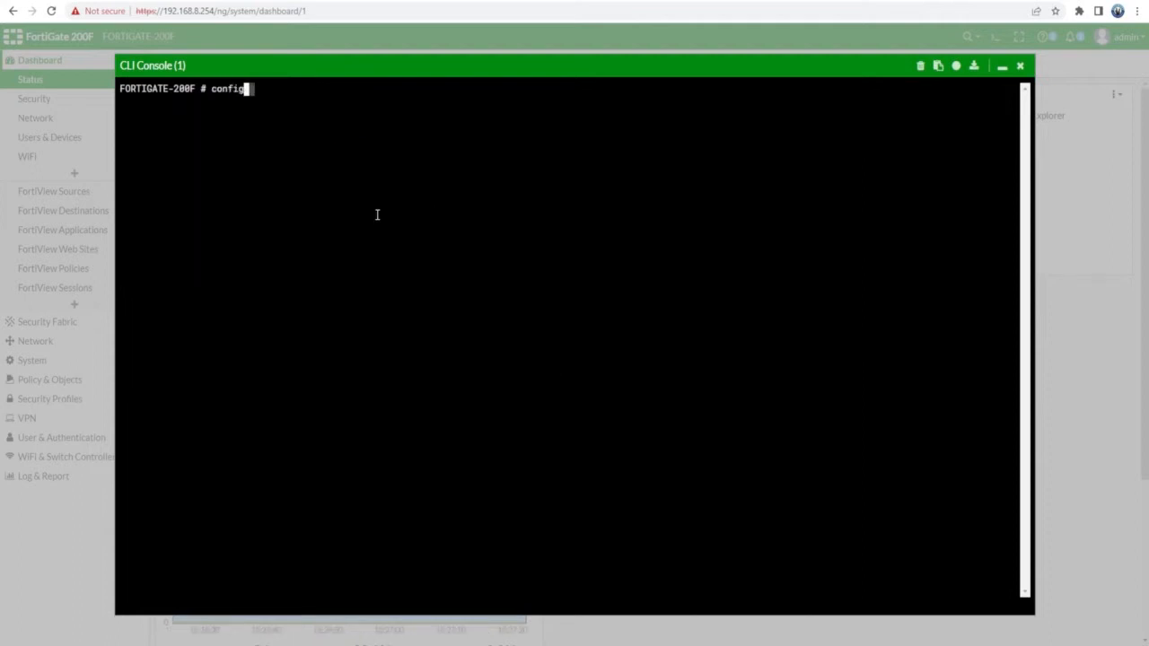
{"action": "type", "text": " firwall policy"}
{"action": "key", "text": "Return"}
{"action": "key", "text": "Up"}
{"action": "key", "text": "Left"}
{"action": "key", "text": "Left"}
{"action": "key", "text": "Left"}
{"action": "key", "text": "Left"}
{"action": "key", "text": "Left"}
{"action": "key", "text": "Left"}
{"action": "key", "text": "Left"}
{"action": "key", "text": "Left"}
{"action": "key", "text": "Left"}
{"action": "key", "text": "Left"}
{"action": "key", "text": "Left"}
{"action": "type", "text": "e"}
{"action": "key", "text": "Return"}
Step: Create firewall policy entry "5" and set its source interface (srcintf) to "port5"
{"action": "type", "text": "ed"}
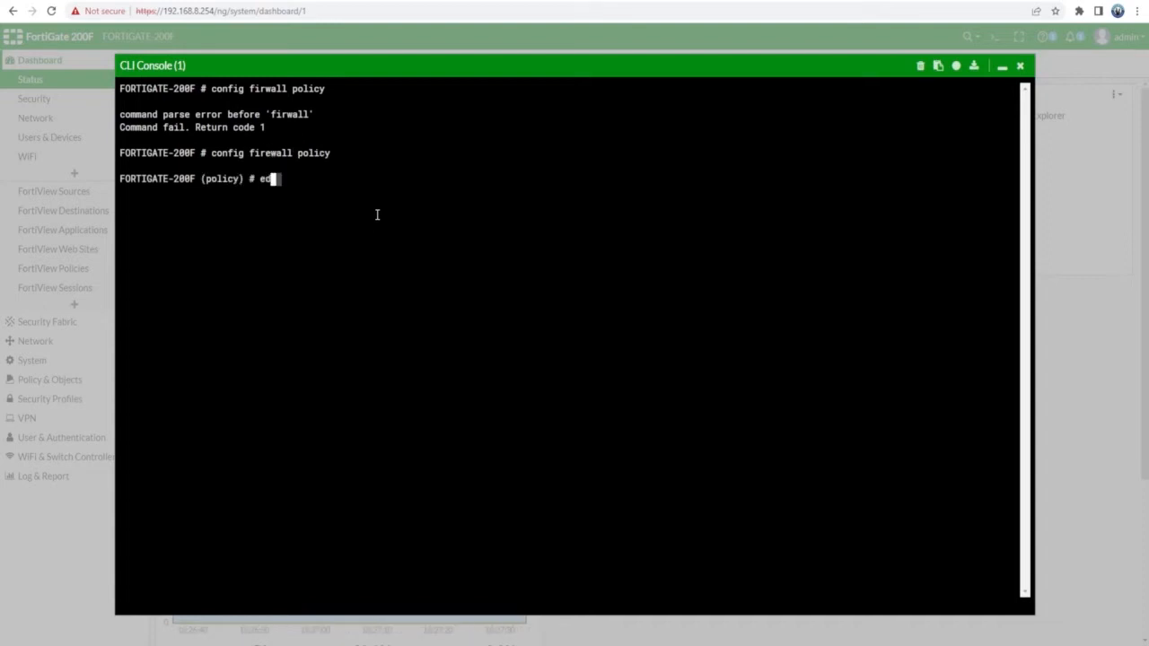
{"action": "type", "text": "it \"5\""}
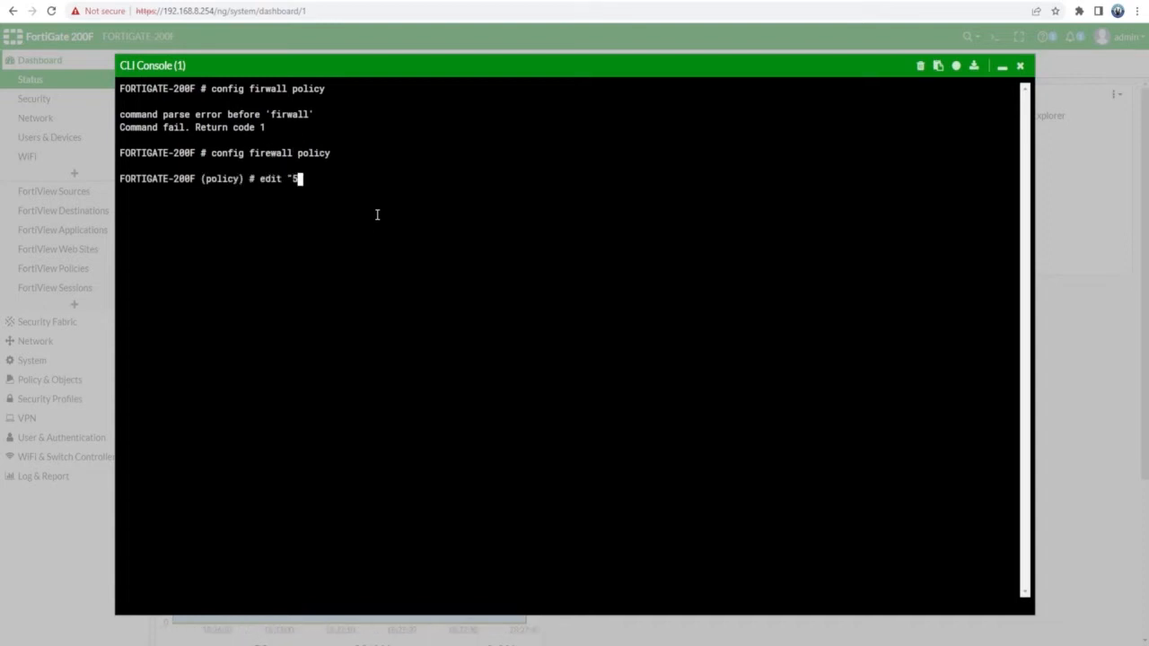
{"action": "key", "text": "Return"}
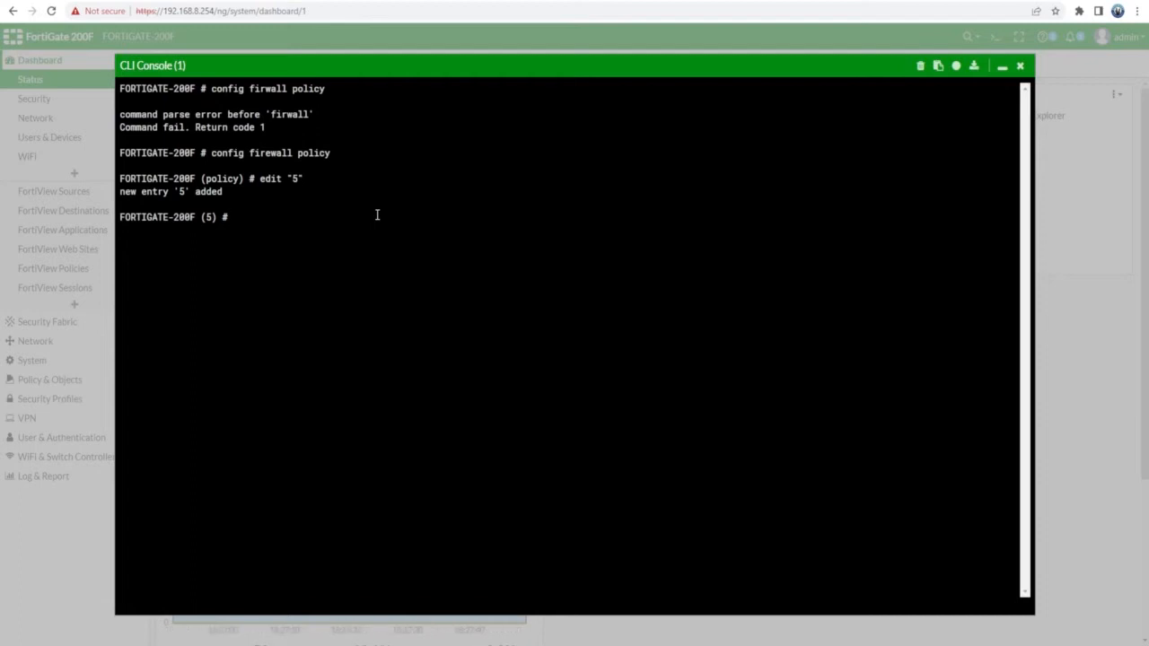
{"action": "type", "text": "set s"}
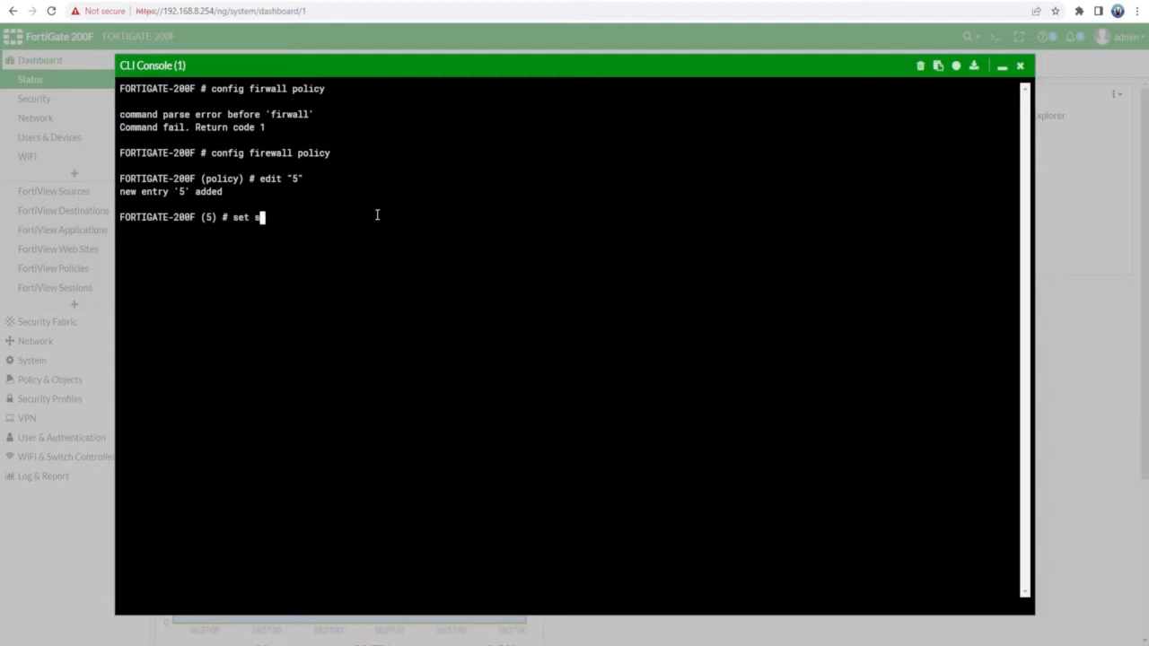
{"action": "type", "text": "rcintf "}
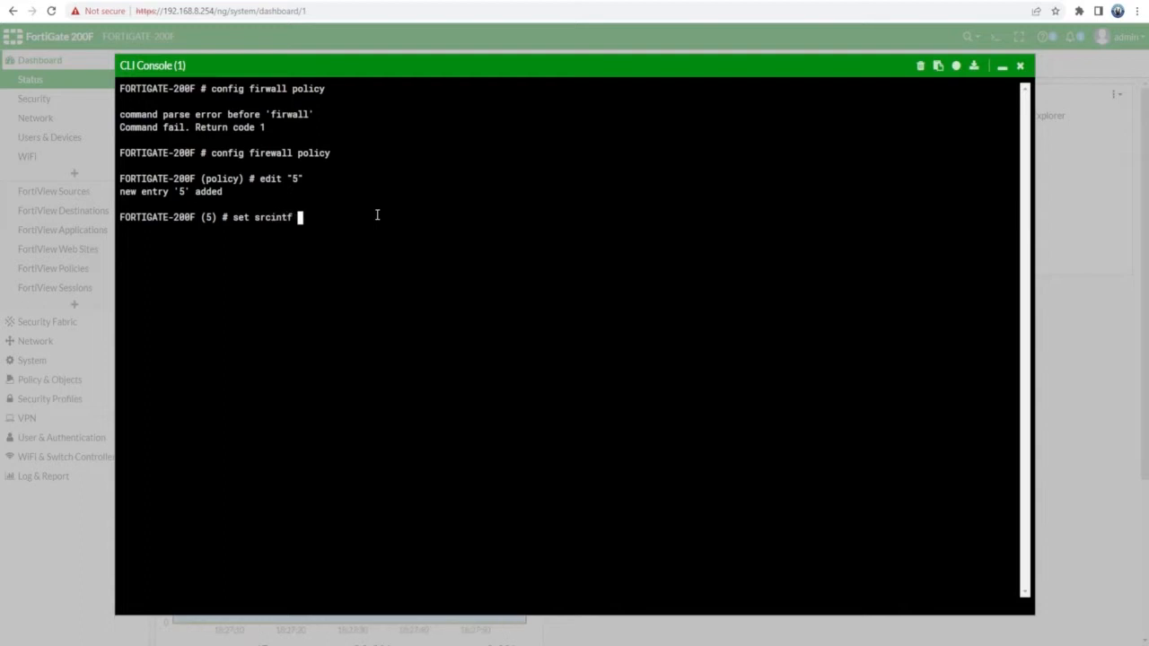
{"action": "type", "text": "\"port5\""}
{"action": "key", "text": "Return"}
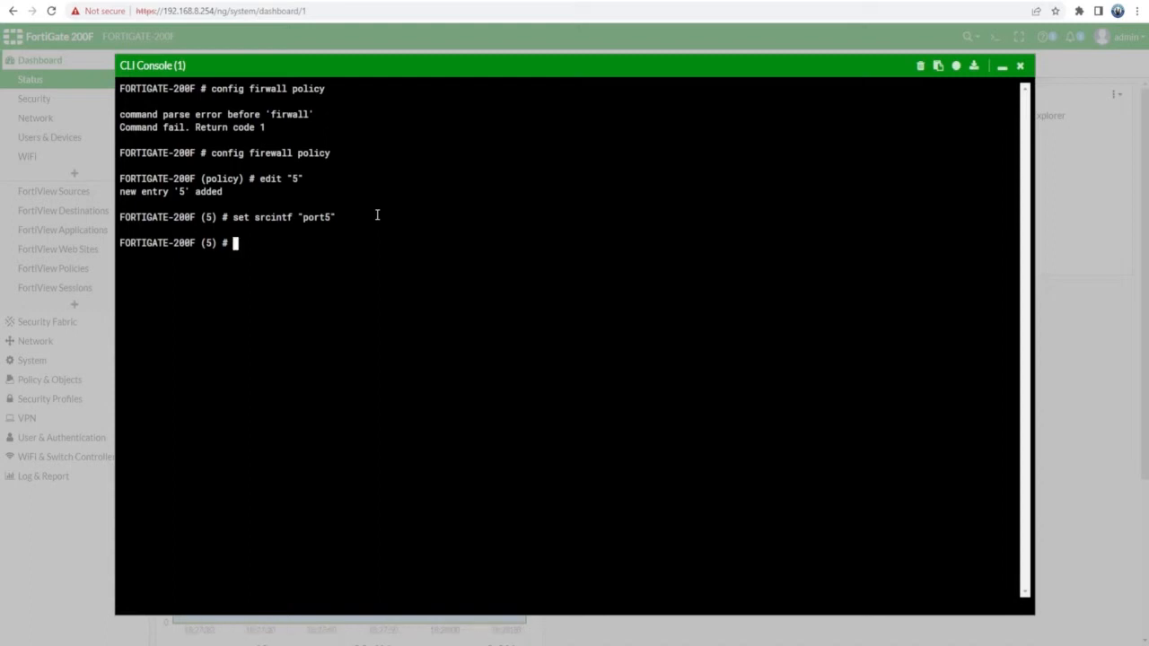
Step: Set the destination interface (dstintf) of policy 5 to "port1"
{"action": "type", "text": "et ds"}
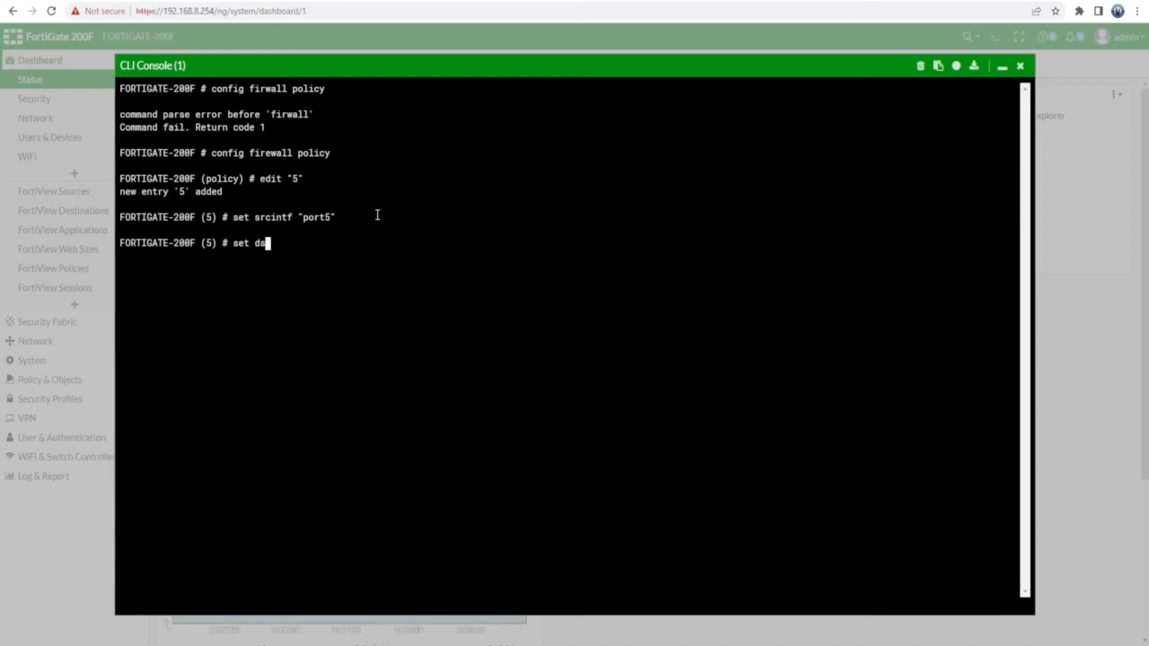
{"action": "type", "text": "tintf \"po"}
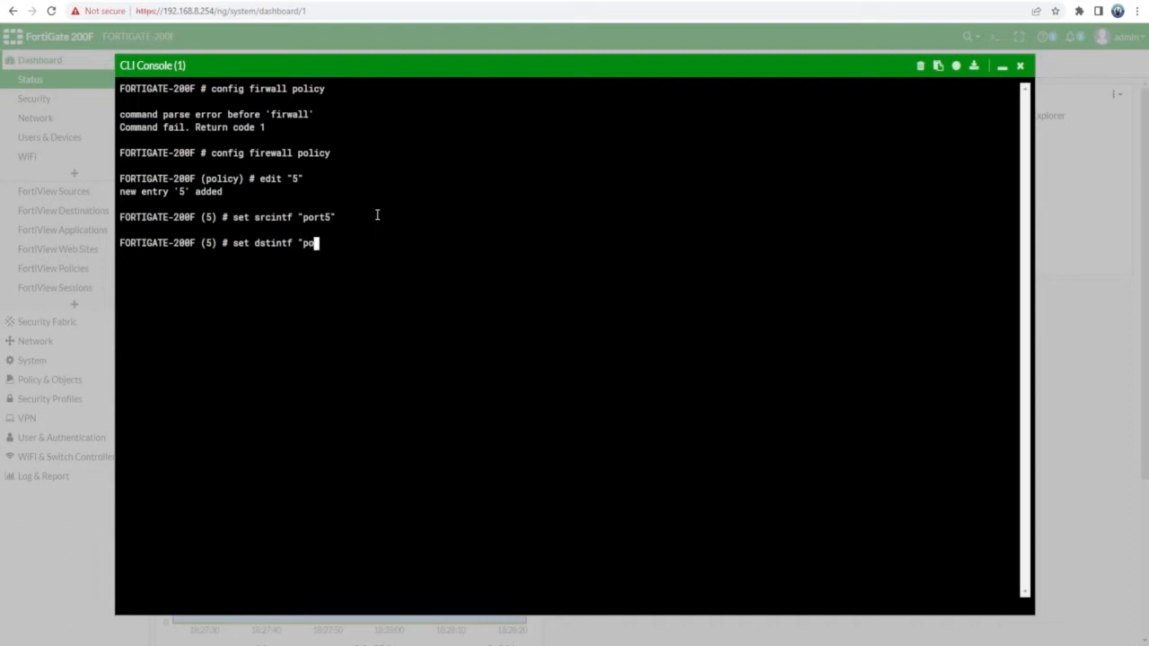
{"action": "type", "text": "rt1\""}
{"action": "key", "text": "Return"}
Step: Set the source address (srcaddr) of policy 5 to "all"
{"action": "type", "text": "set"}
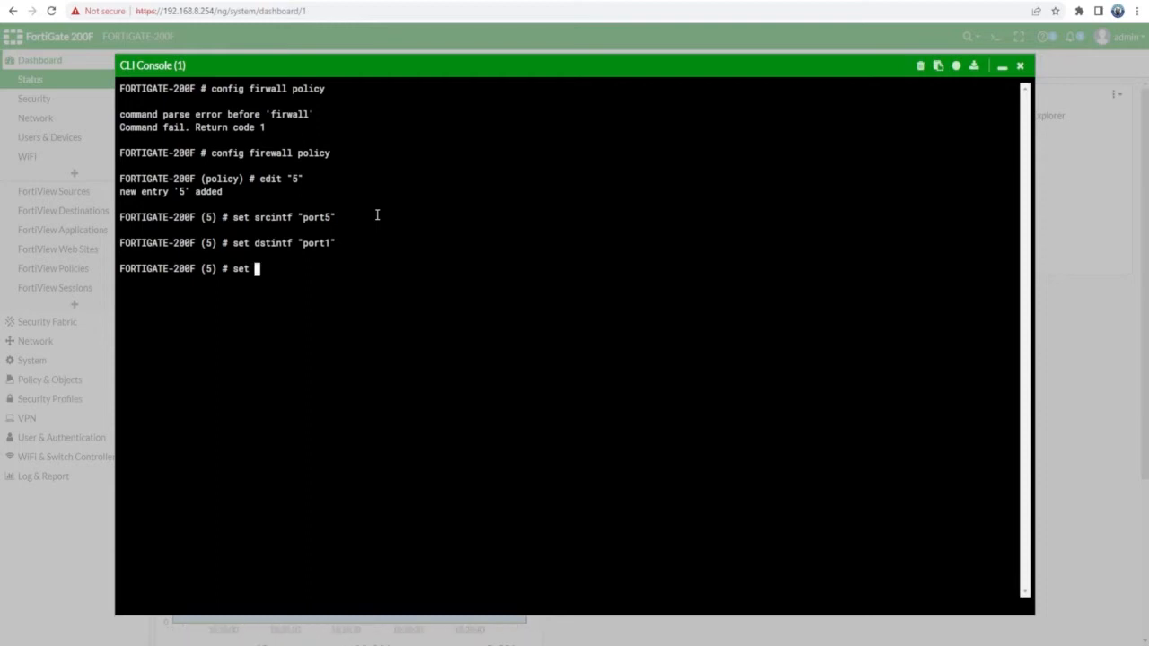
{"action": "type", "text": "src"}
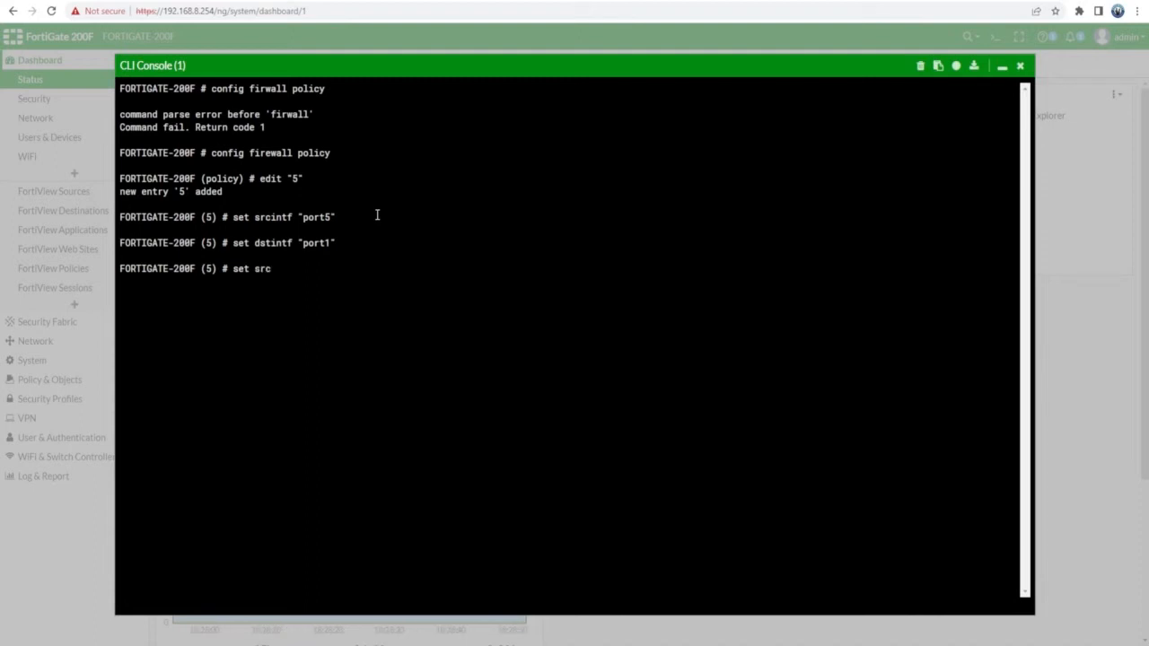
{"action": "type", "text": "addr \"all\""}
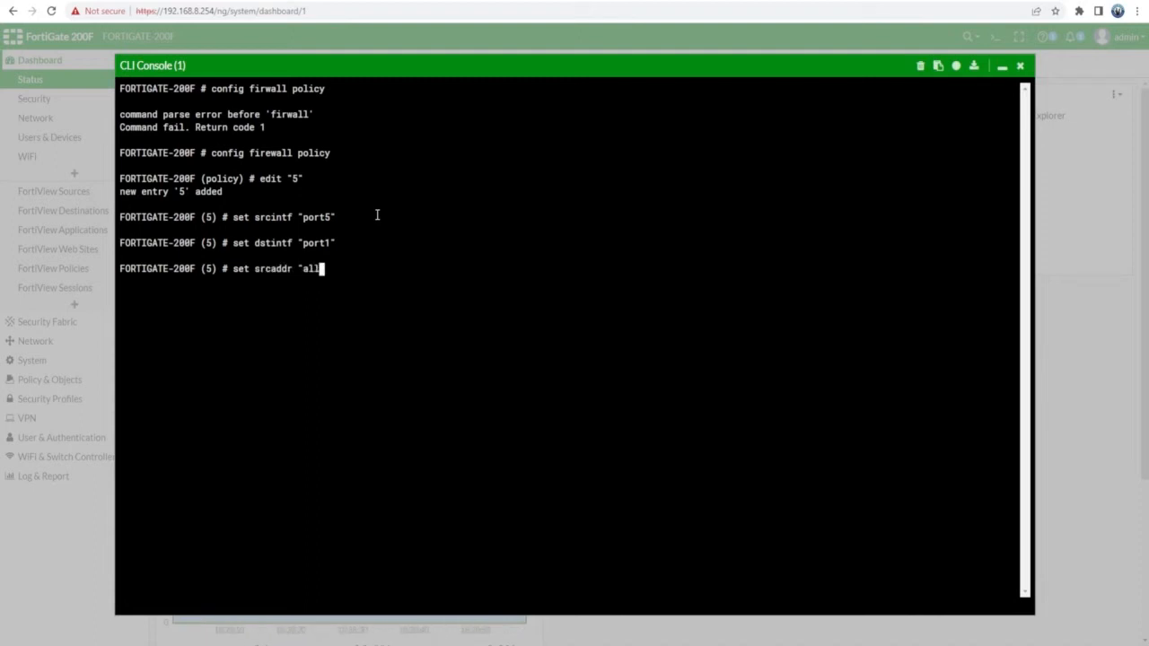
{"action": "key", "text": "Return"}
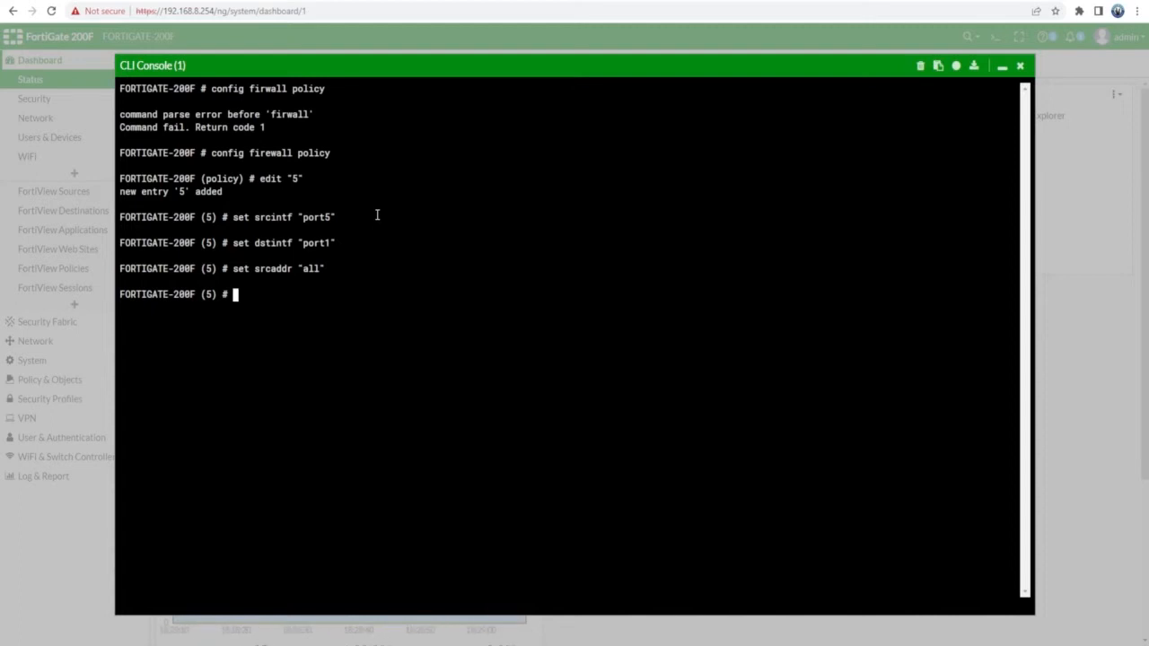
Step: Set the destination address (dstaddr) of policy 5 to the "WEBSERVER" virtual IP
{"action": "type", "text": "set dst"}
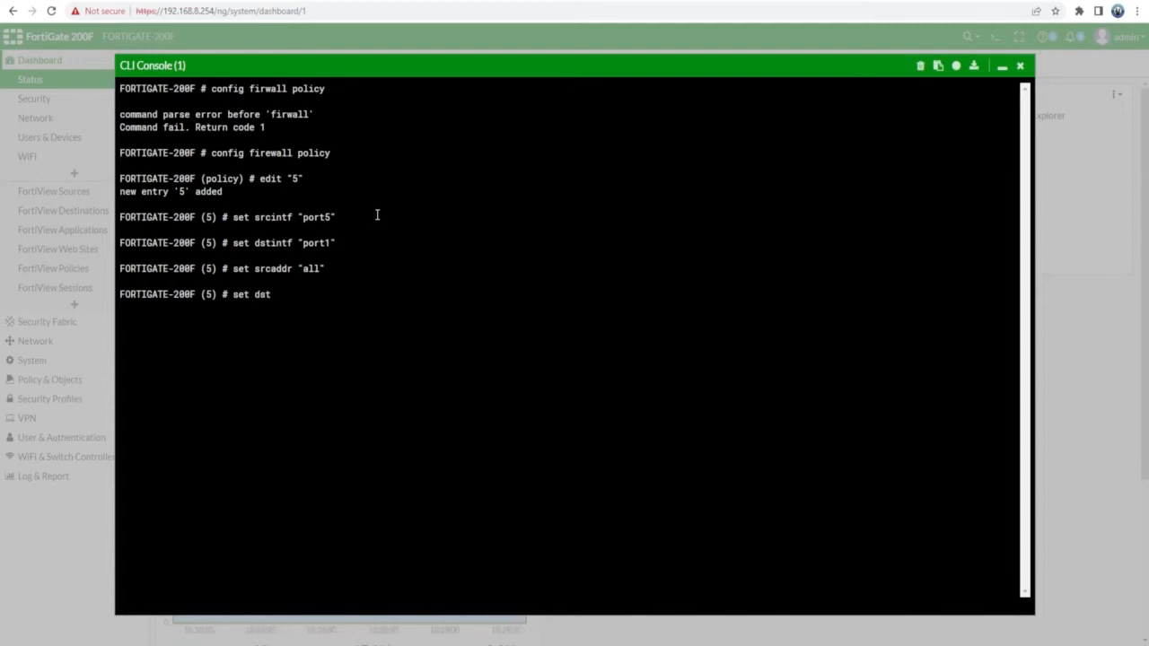
{"action": "type", "text": "addr \""}
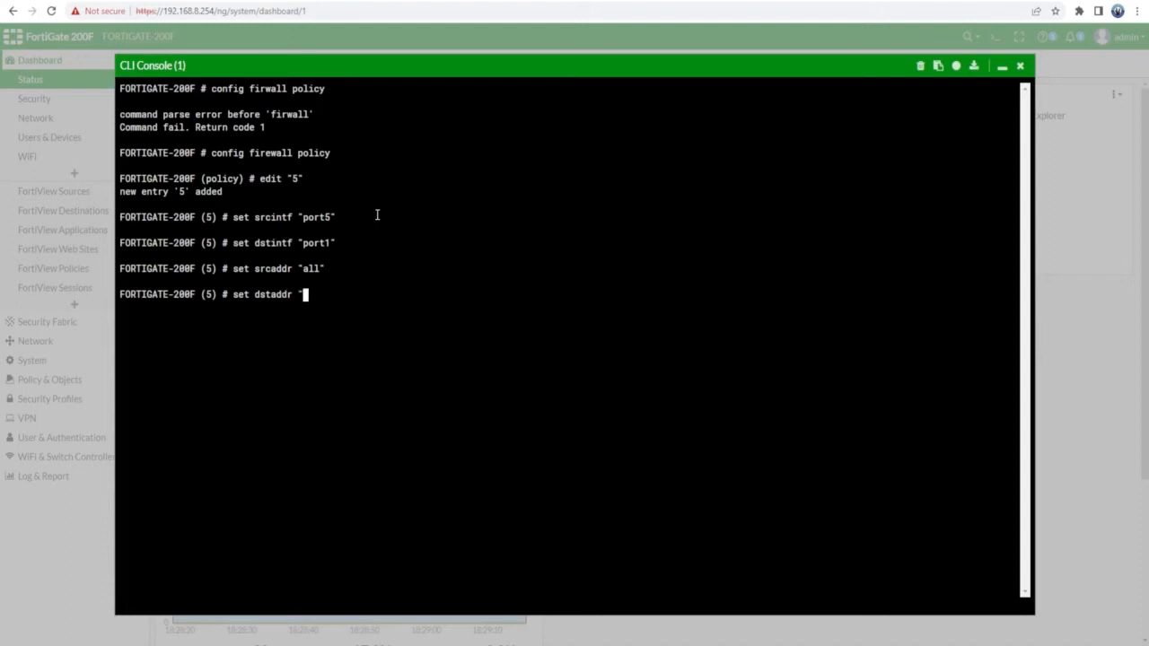
{"action": "type", "text": "WEBSER"}
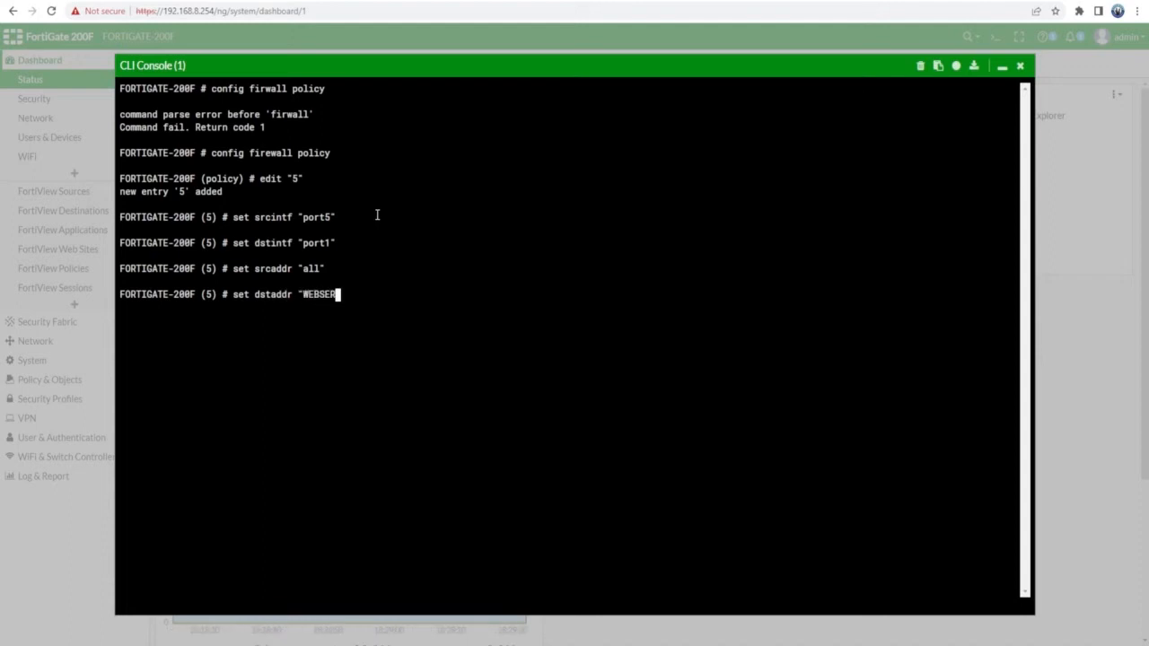
{"action": "type", "text": "VER\""}
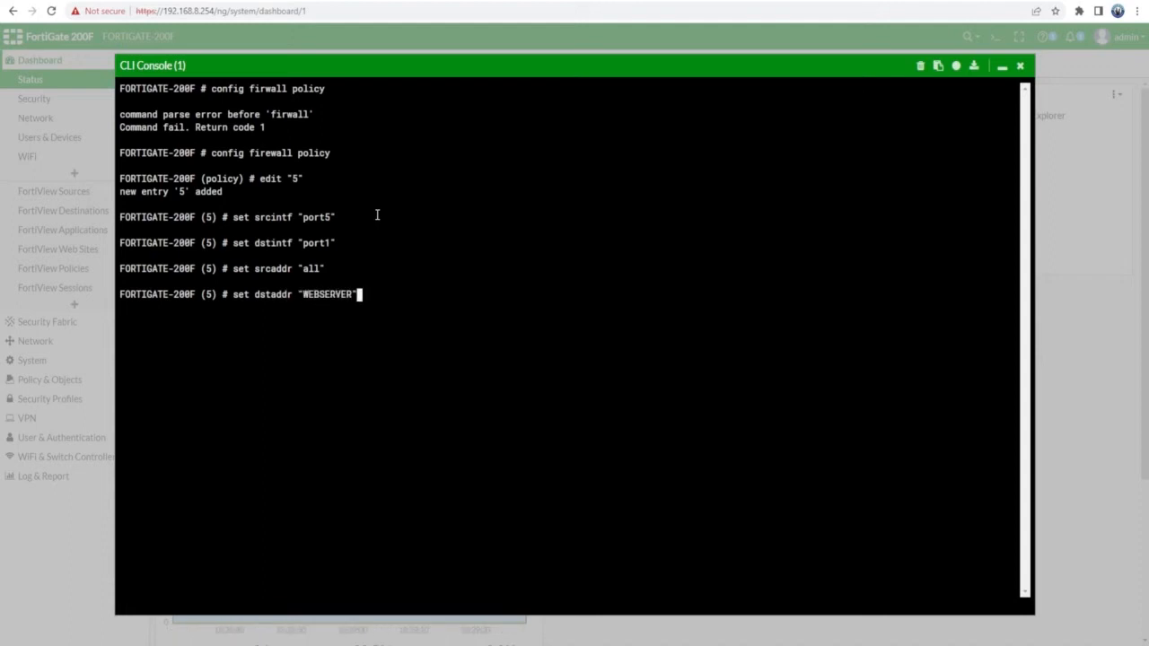
{"action": "key", "text": "Return"}
Step: Set policy 5's action to accept, its schedule to "always" and its service to "ALL"
{"action": "type", "text": "set action accept"}
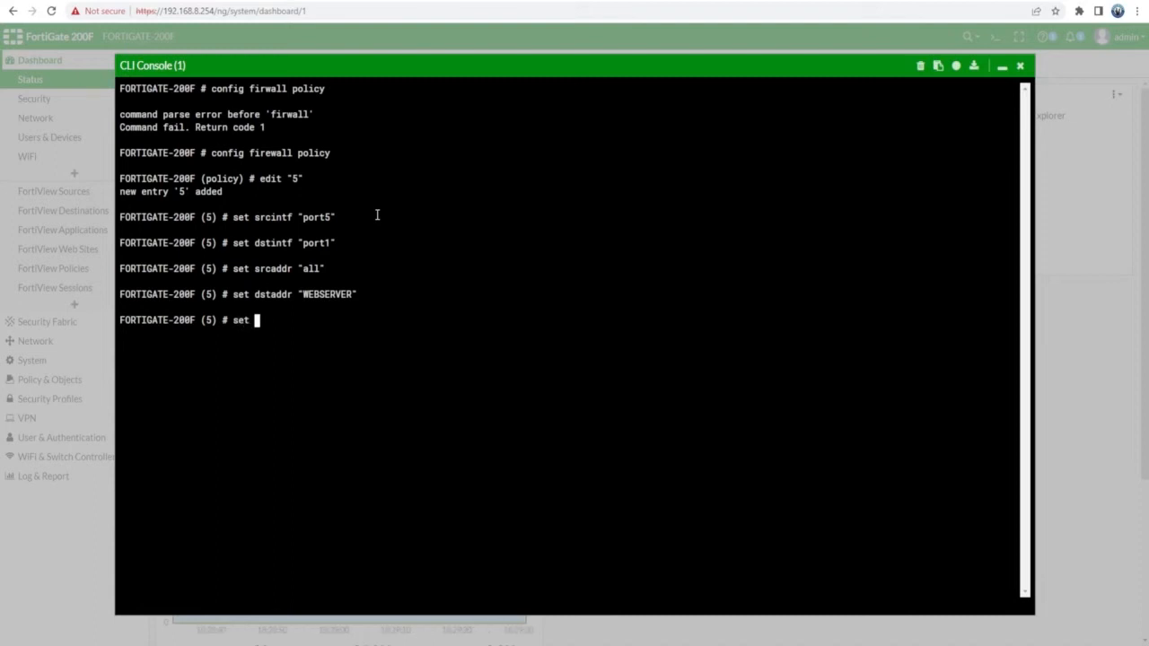
{"action": "key", "text": "Return"}
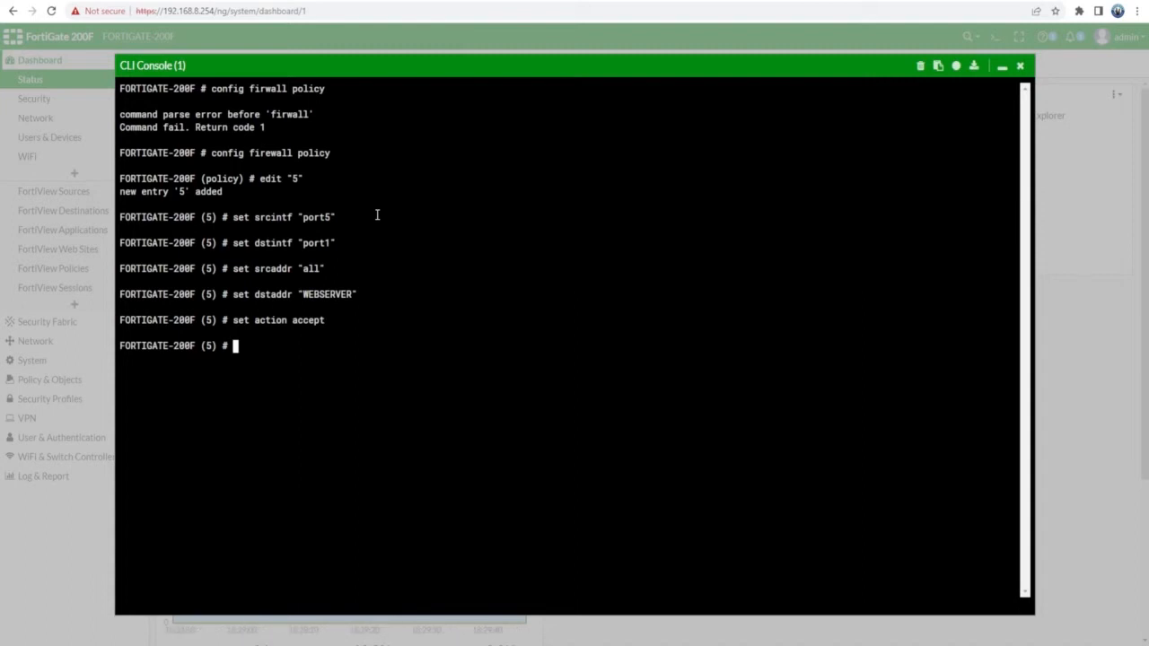
{"action": "type", "text": "set schedule \"always"}
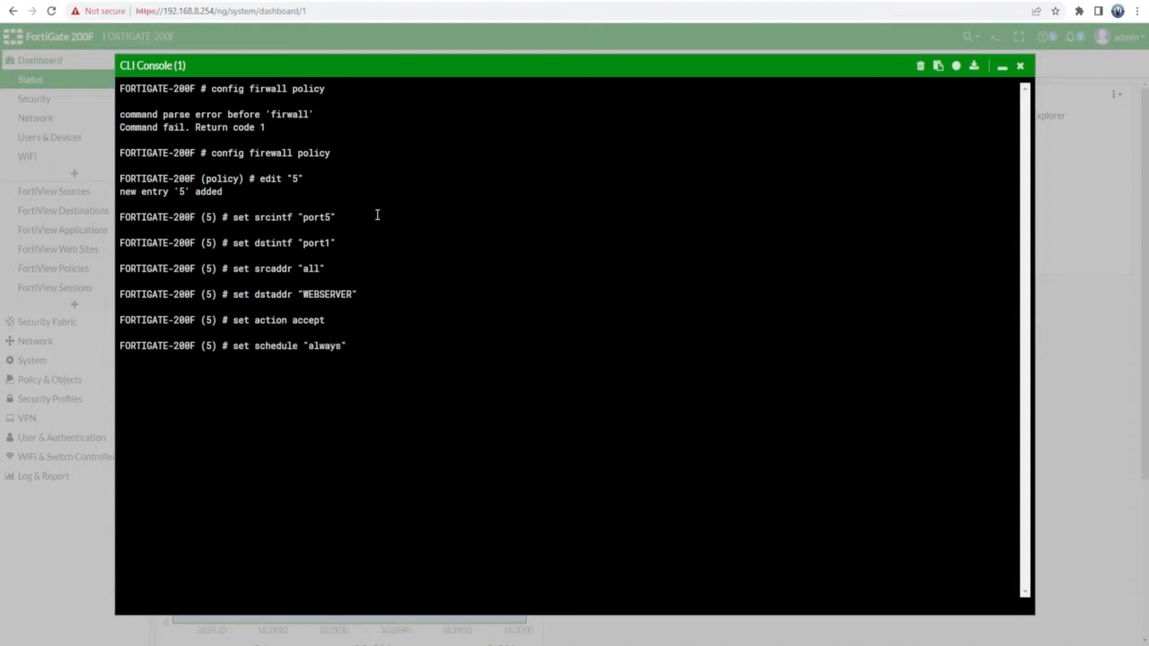
{"action": "key", "text": "Return"}
{"action": "type", "text": "set service \"ALL\""}
{"action": "key", "text": "Return"}
Step: Enable NAT on policy 5 and end the firewall policy configuration
{"action": "type", "text": "set n"}
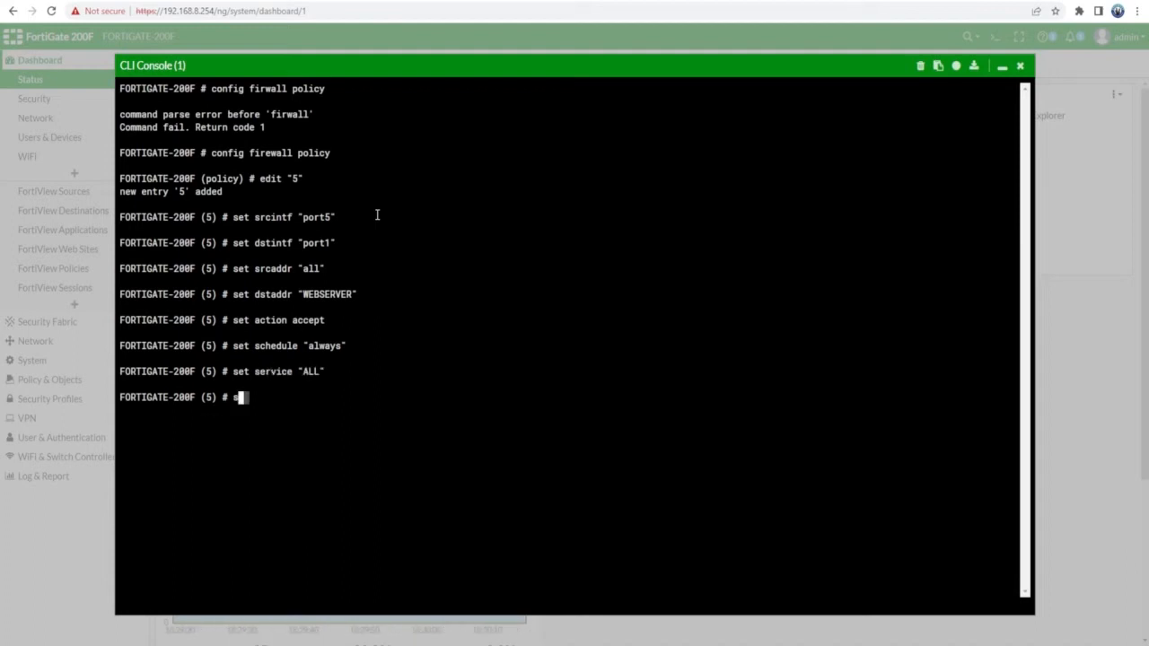
{"action": "type", "text": "at enable"}
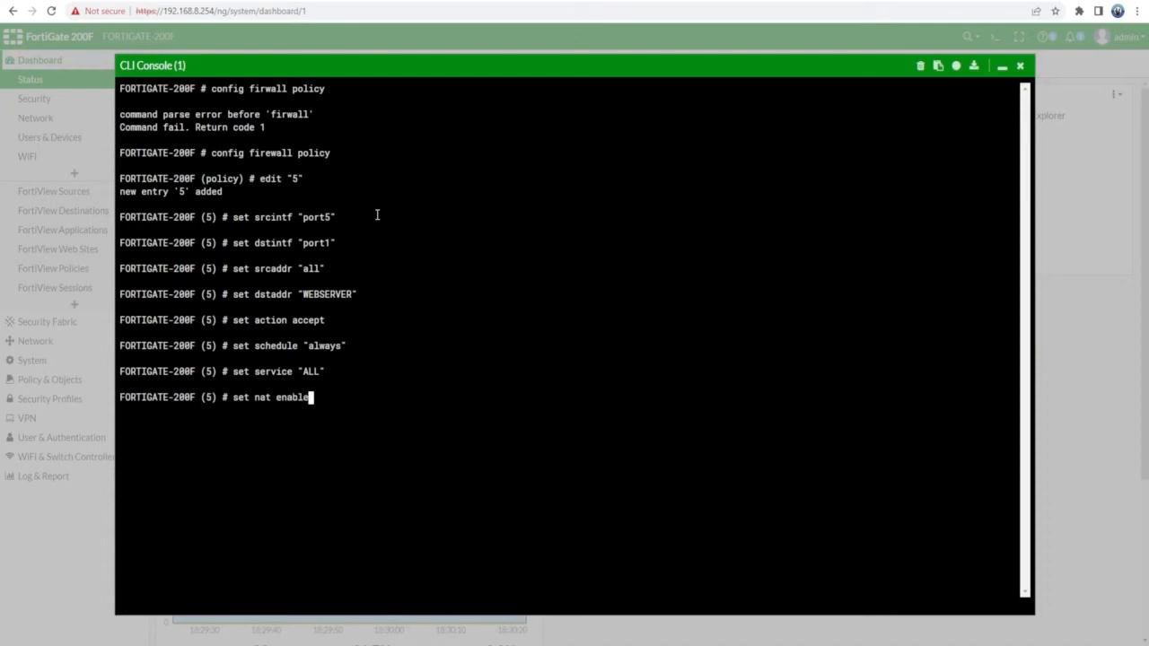
{"action": "key", "text": "Return"}
{"action": "type", "text": "end"}
{"action": "key", "text": "Return"}
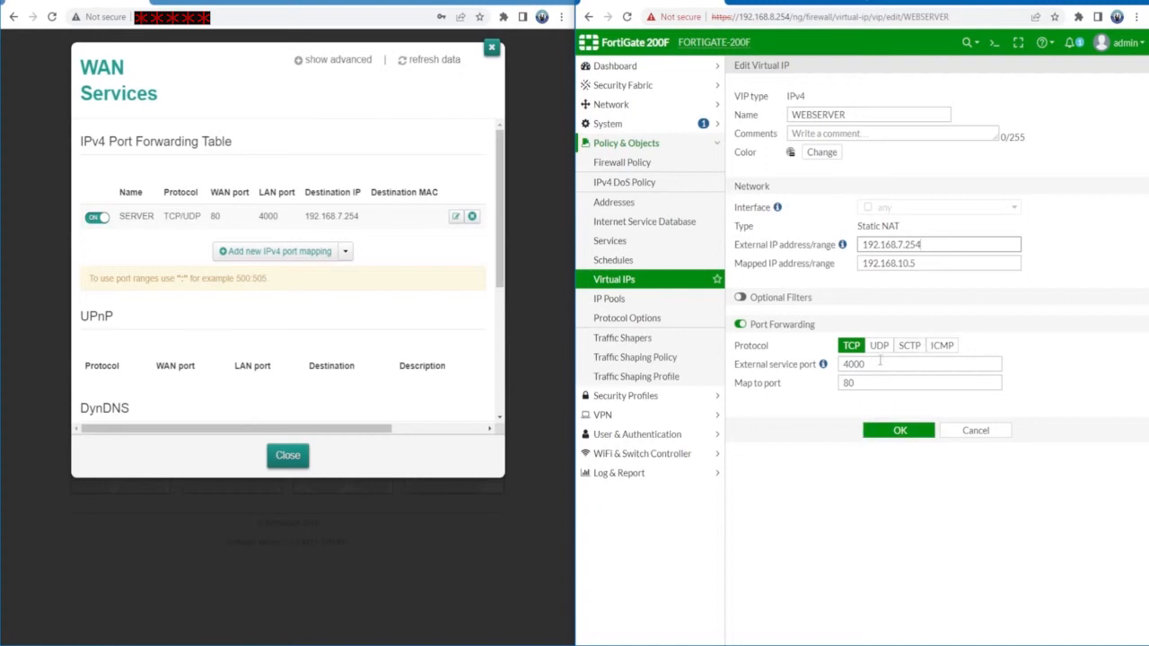
Step: Check the WEBSERVER virtual IP's external service port and mapped port, and confirm its settings
{"action": "left_click_drag", "start_coordinate": [880, 364], "coordinate": [841, 385]}
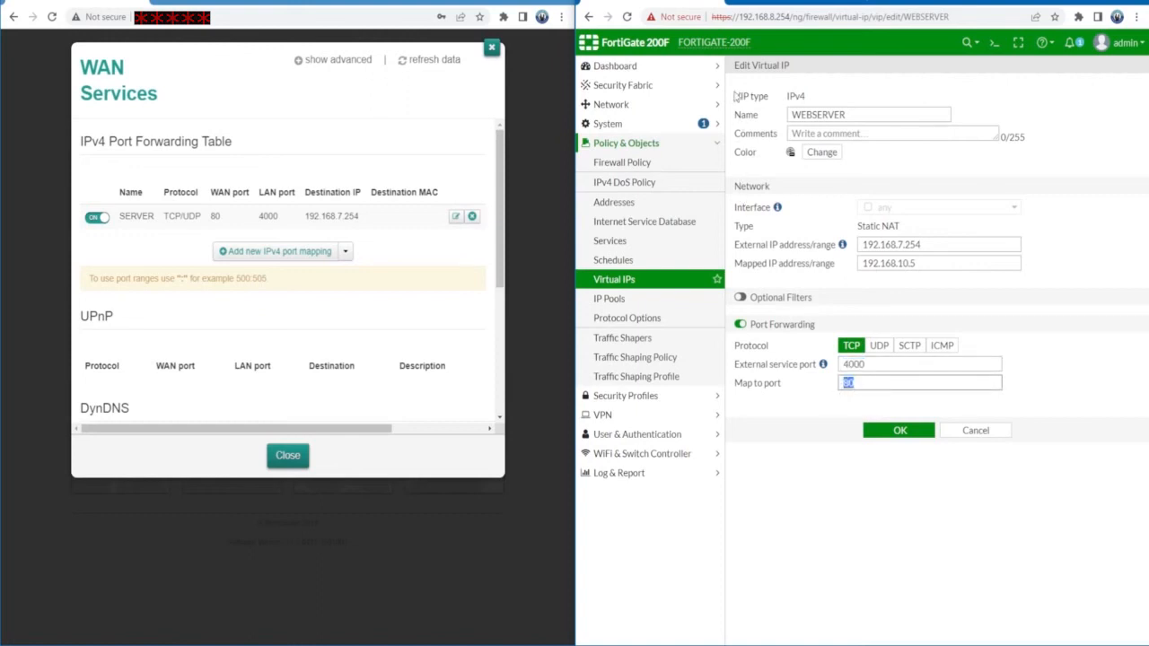
{"action": "left_click", "coordinate": [893, 435]}
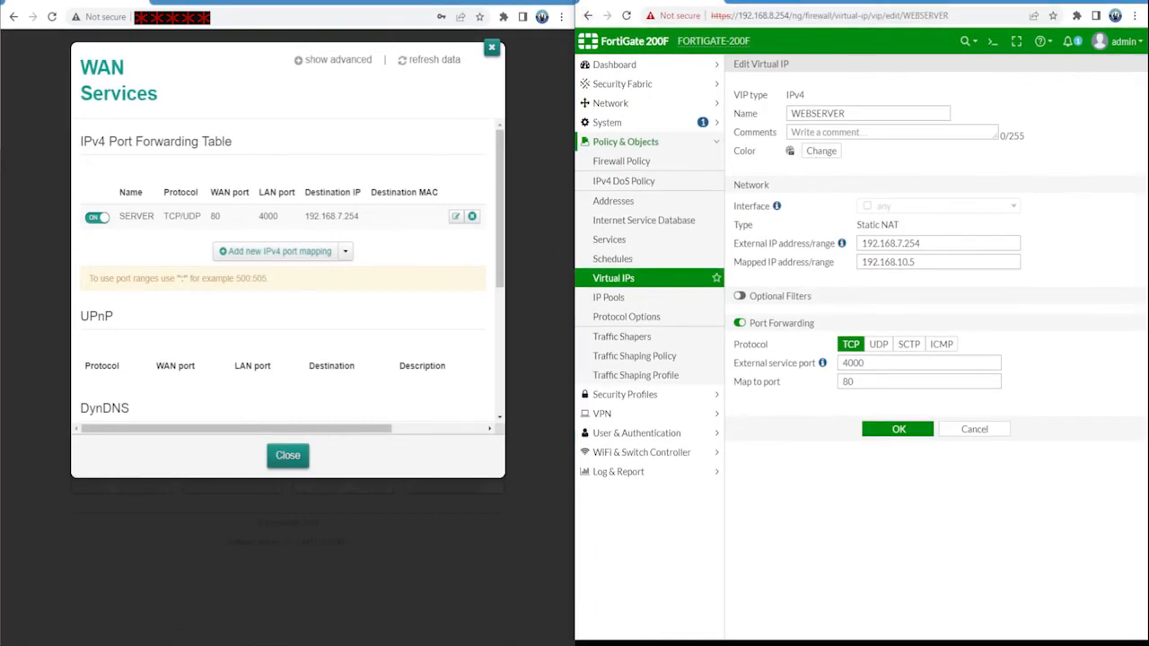
Step: Open the copied web server address in a new browser tab
{"action": "key", "text": "ctrl+t"}
{"action": "right_click", "coordinate": [725, 15]}
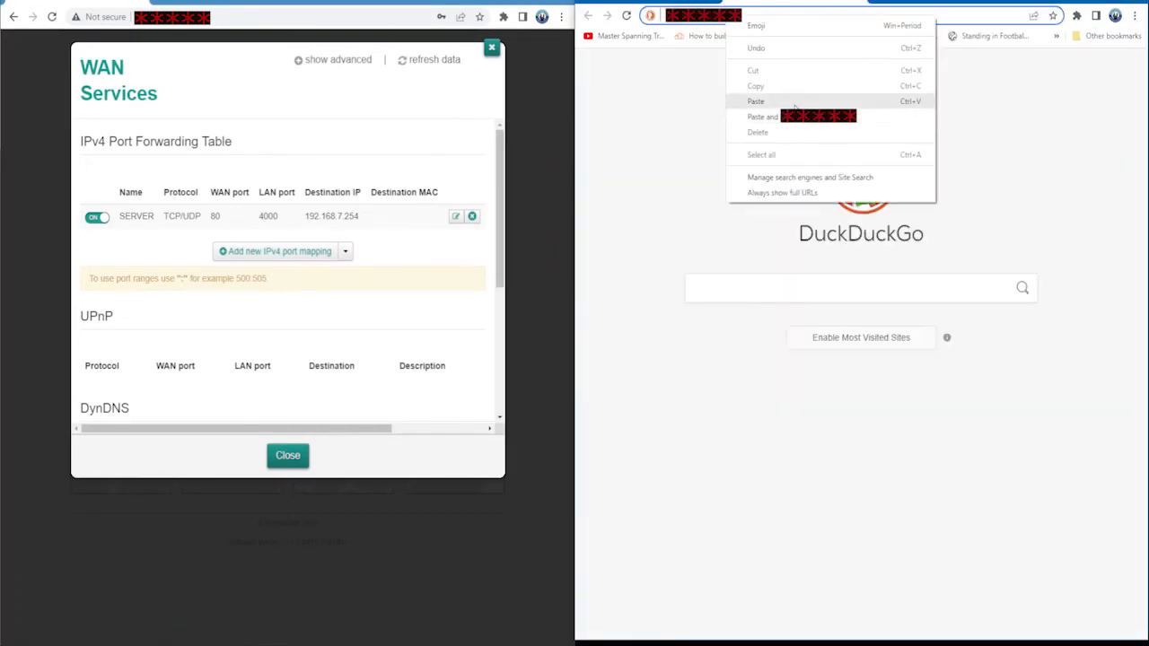
{"action": "left_click", "coordinate": [790, 116]}
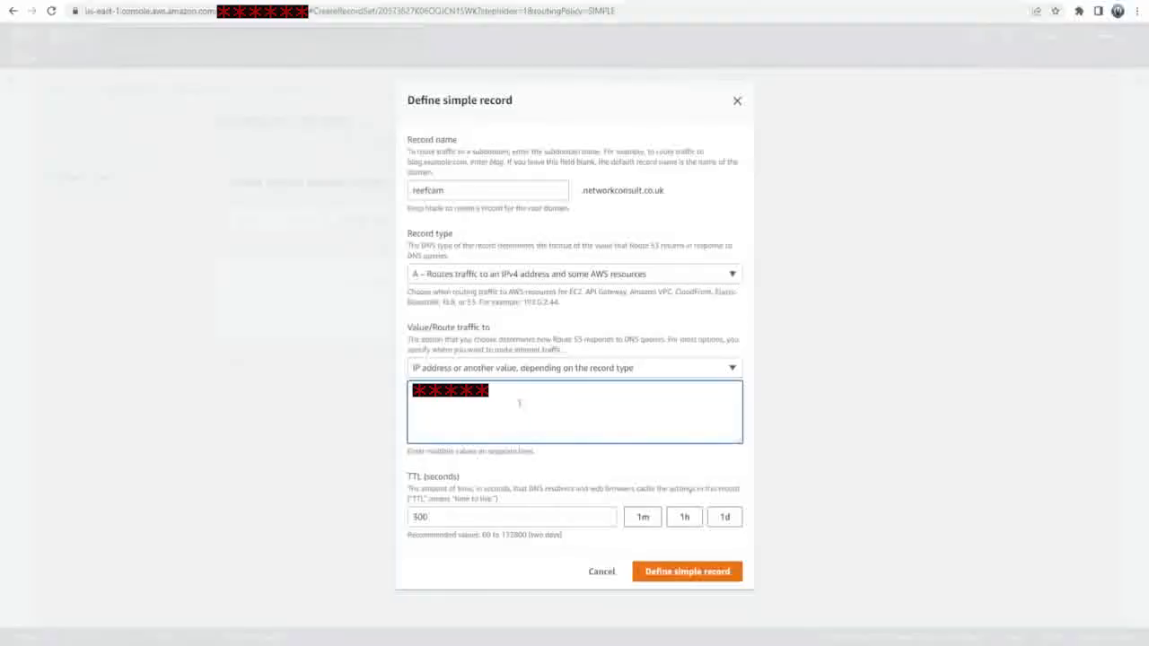
Step: In the AWS Route 53 console, paste the IP address into the reefcam record's value and delete the surplus characters
{"action": "right_click", "coordinate": [469, 400]}
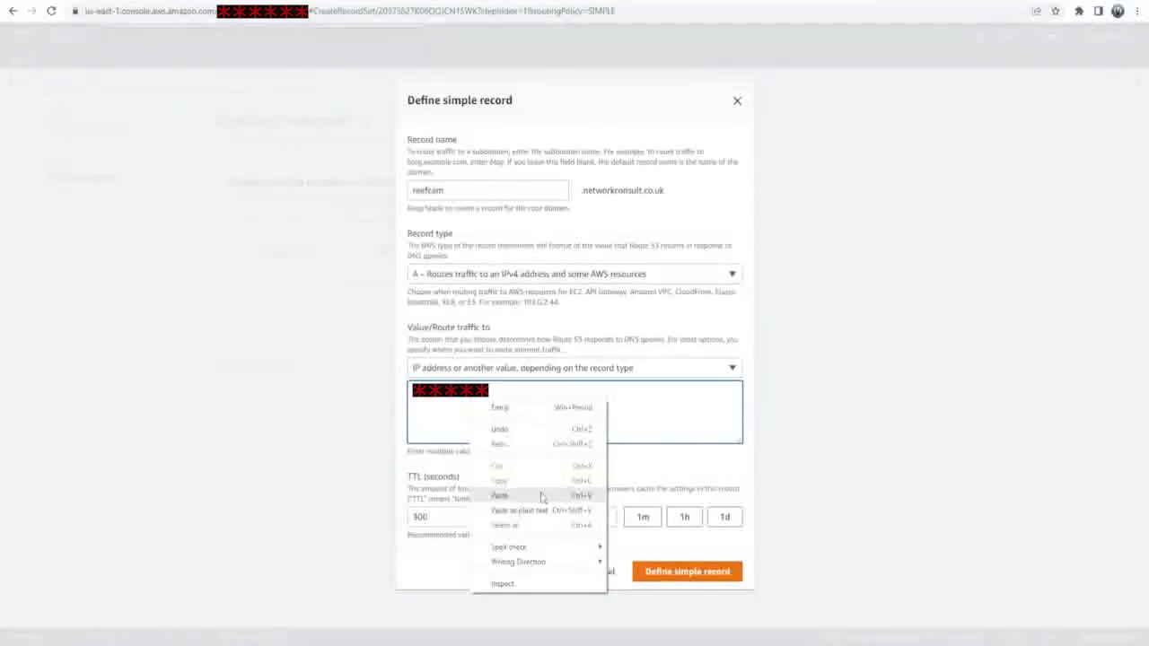
{"action": "left_click", "coordinate": [539, 495]}
{"action": "key", "text": "BackSpace"}
{"action": "key", "text": "BackSpace"}
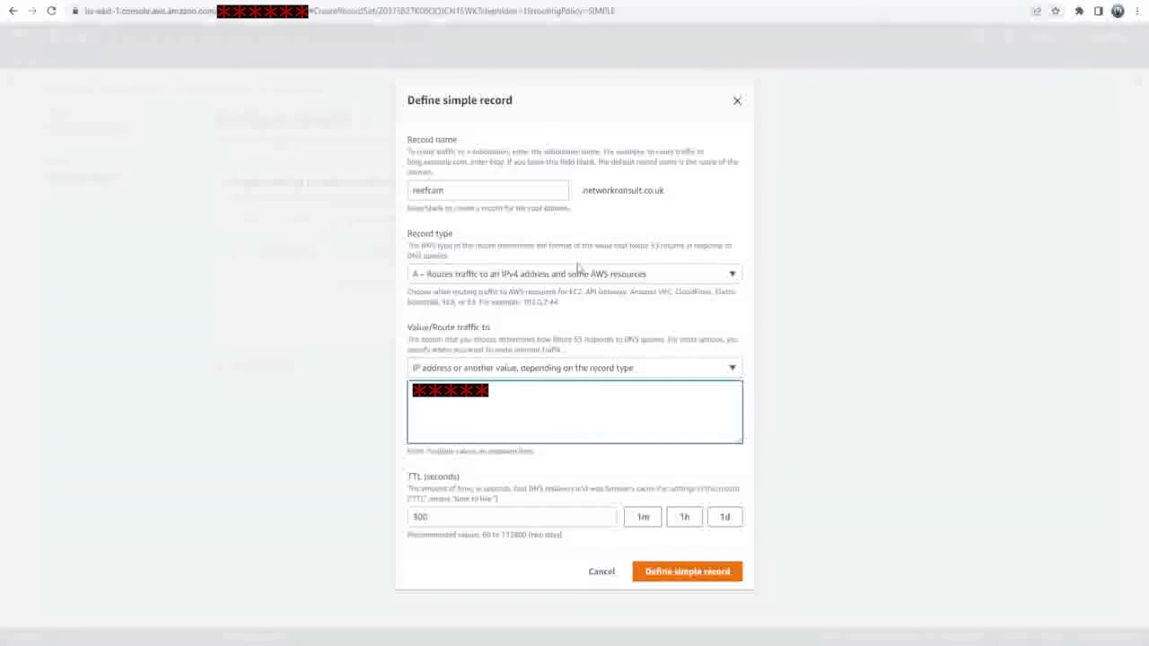
Step: Open the list of record types for the reefcam simple record
{"action": "left_click", "coordinate": [533, 274]}
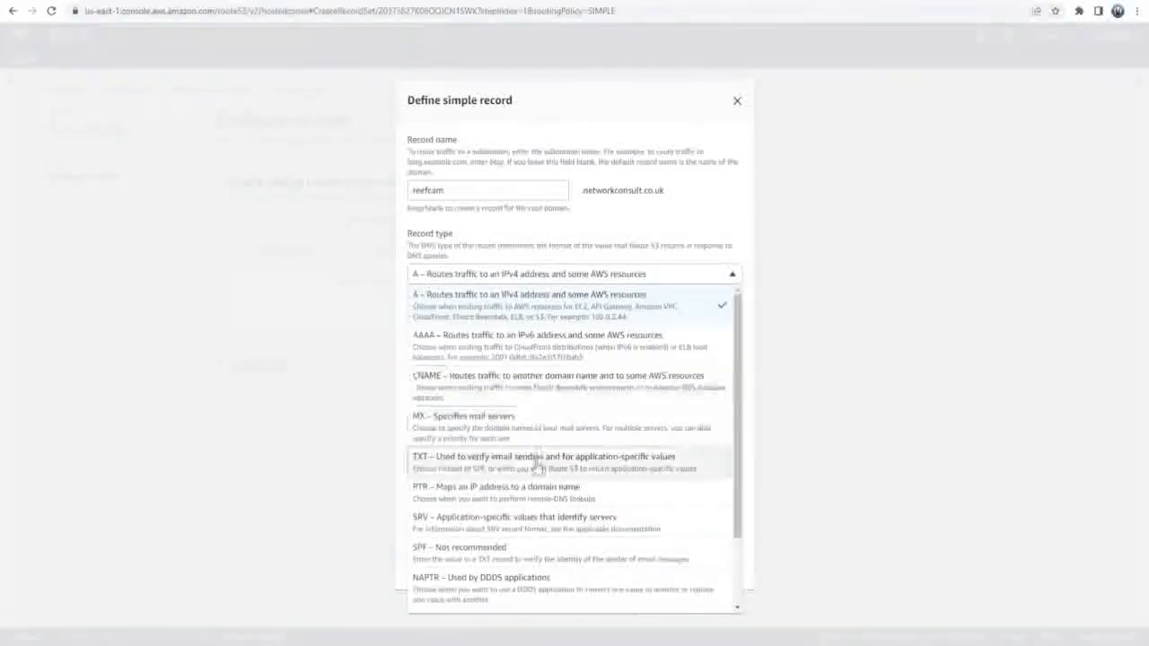